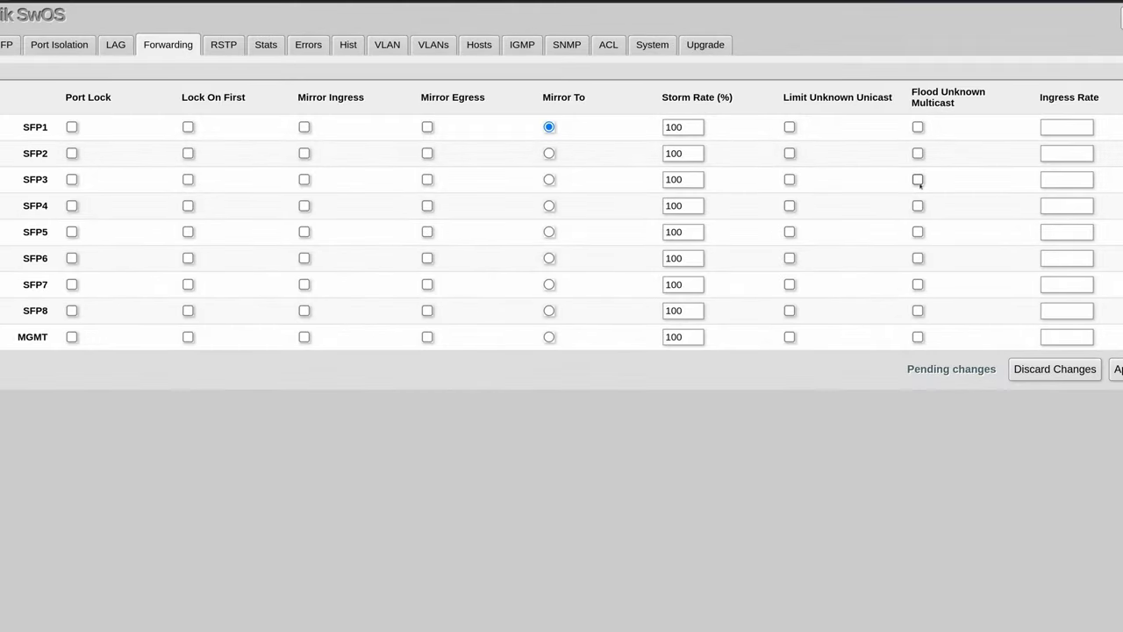
# Step: Tick Flood Unknown Multicast in the SFP3 row of the SwOS Forwarding tab
pyautogui.click(918, 179)
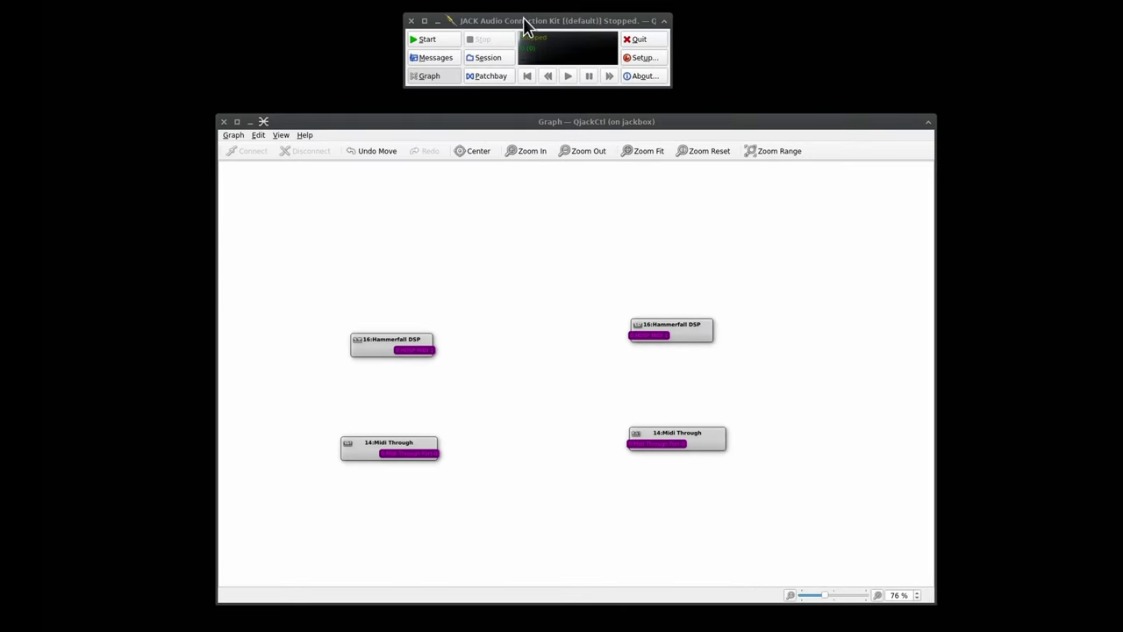
# Step: Start JACK in QjackCtl so system capture and playback ports 1–12 appear in the graph
pyautogui.click(426, 39)
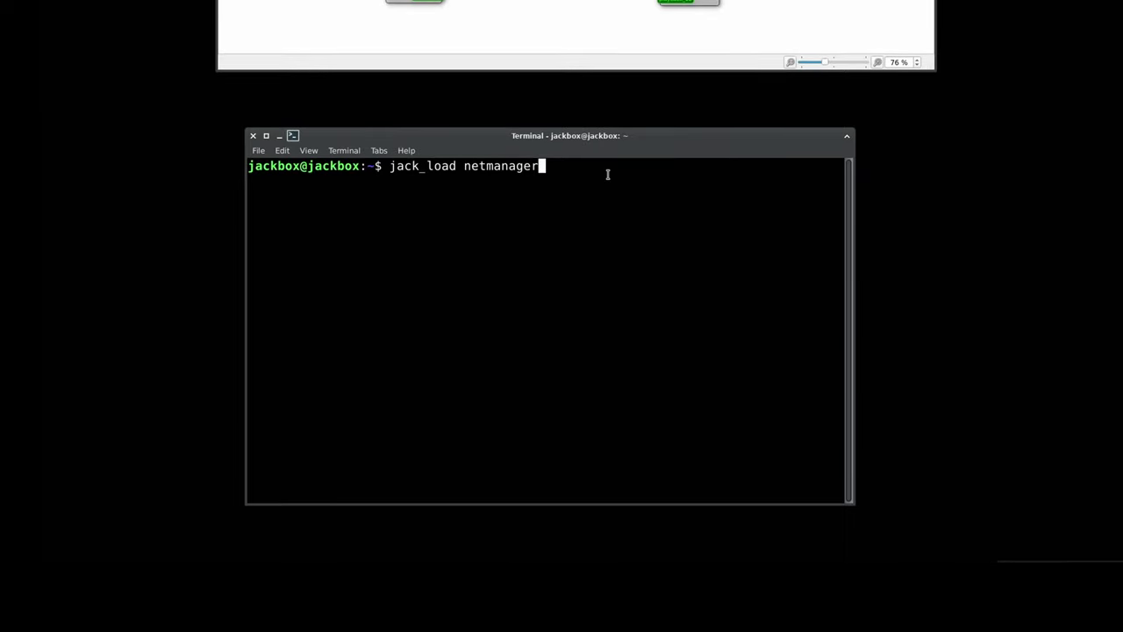
# Step: Load netmanager on the server and run jackd -d net on the client, confirming master jackbox at 48000 Hz
pyautogui.press('Return')
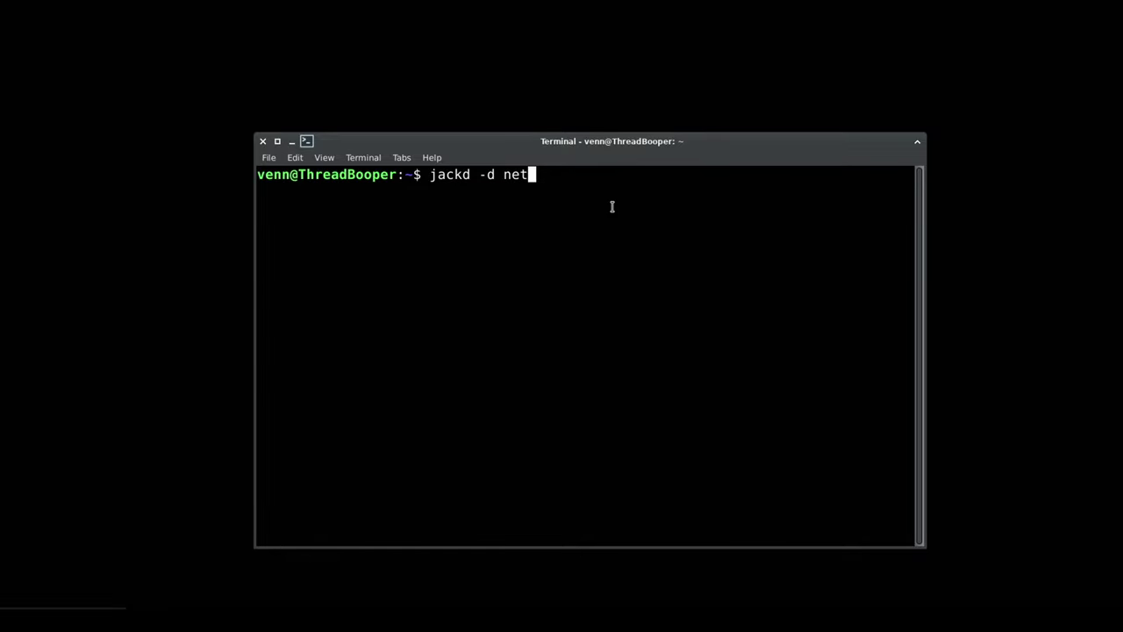
pyautogui.press('Return')
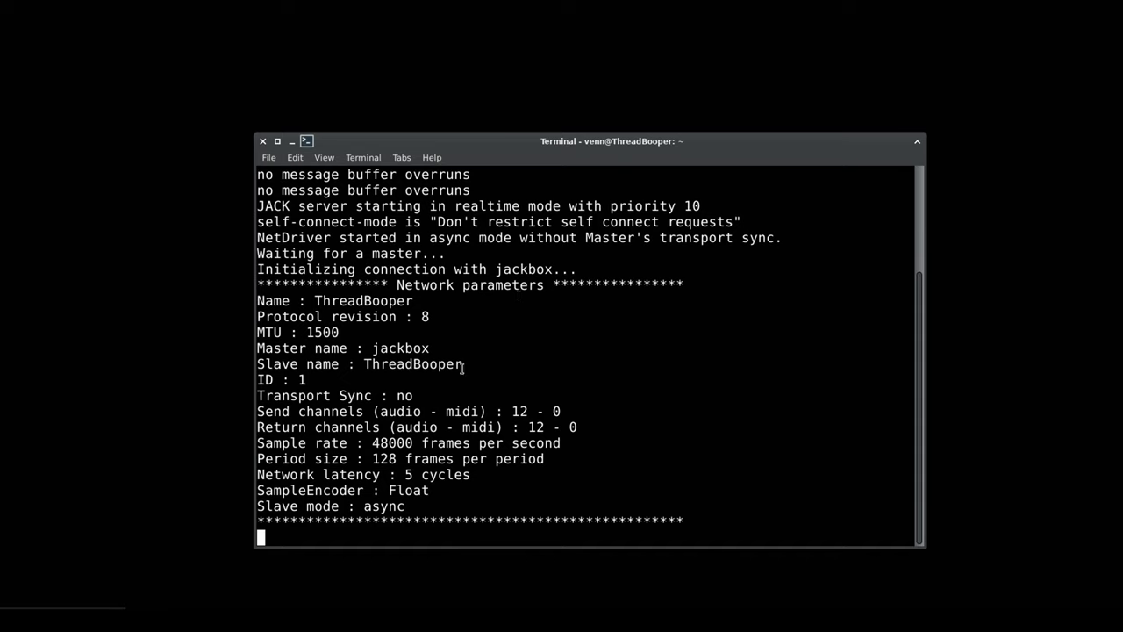
pyautogui.moveTo(430, 349); pyautogui.dragTo(356, 348)
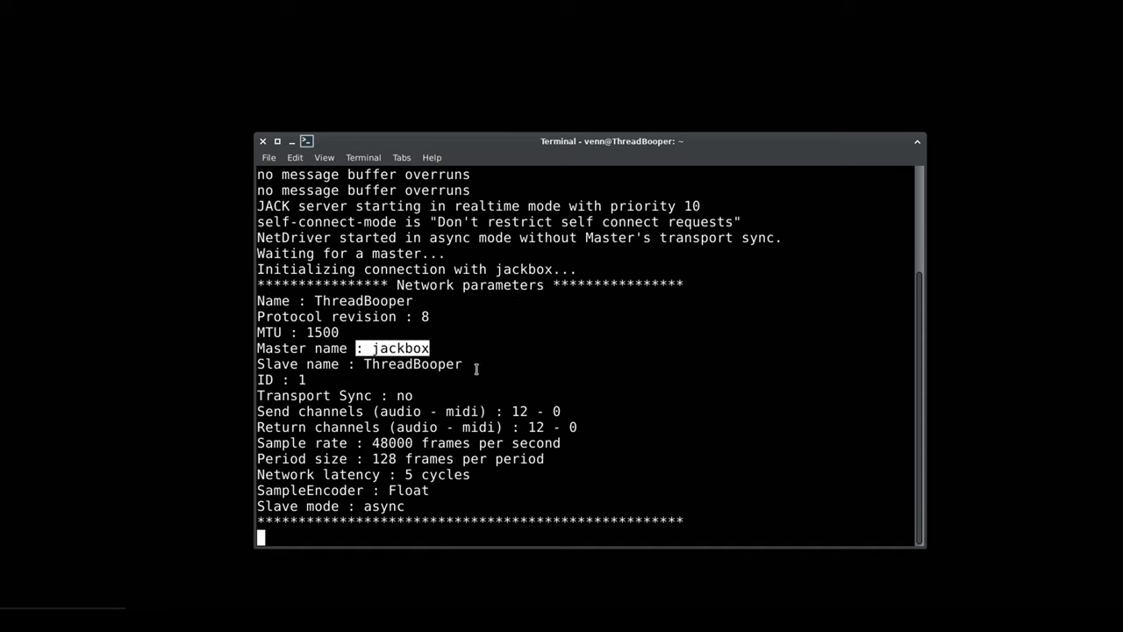
pyautogui.moveTo(463, 364); pyautogui.dragTo(358, 366)
pyautogui.click(400, 423)
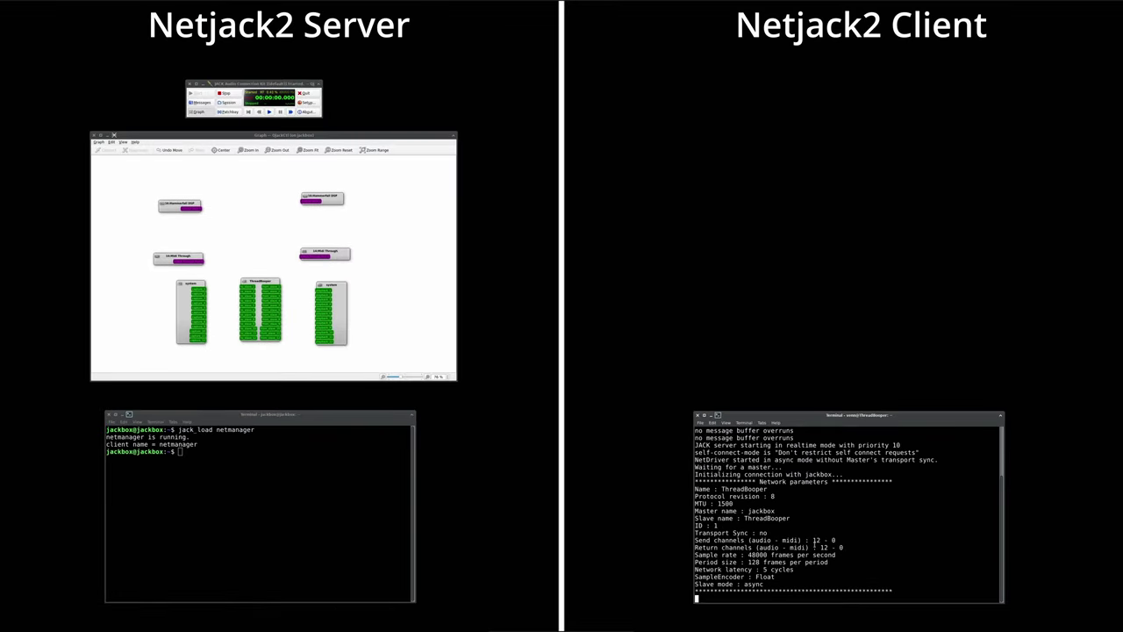
# Step: Open the client's Graph and reposition the new alsaplayer node feeding system playback 1–2
pyautogui.click(939, 82)
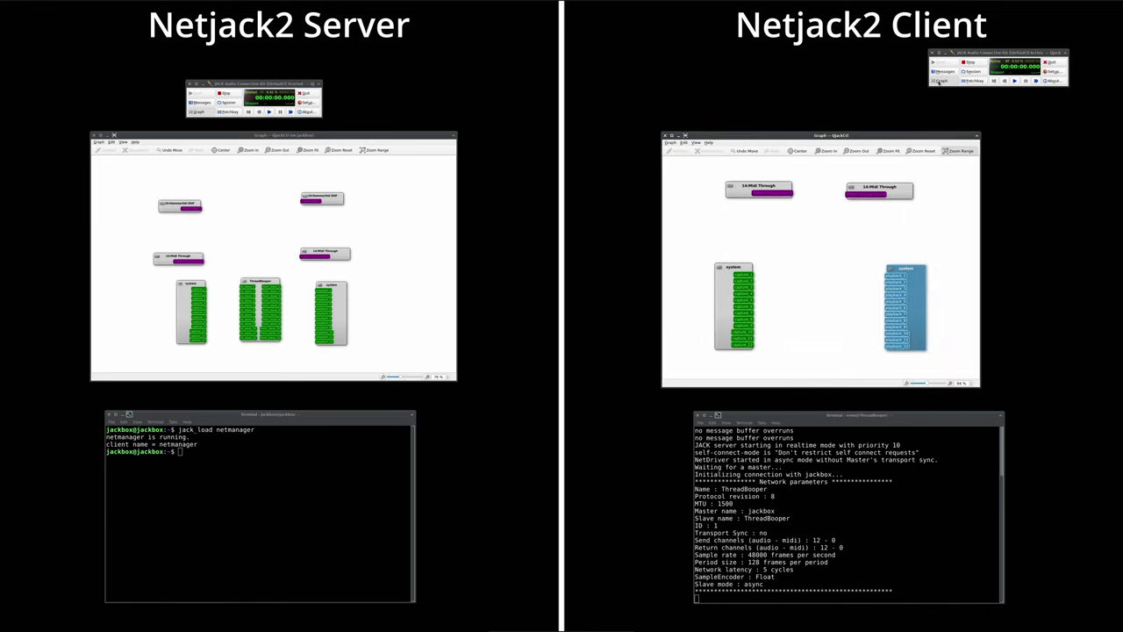
pyautogui.click(860, 270)
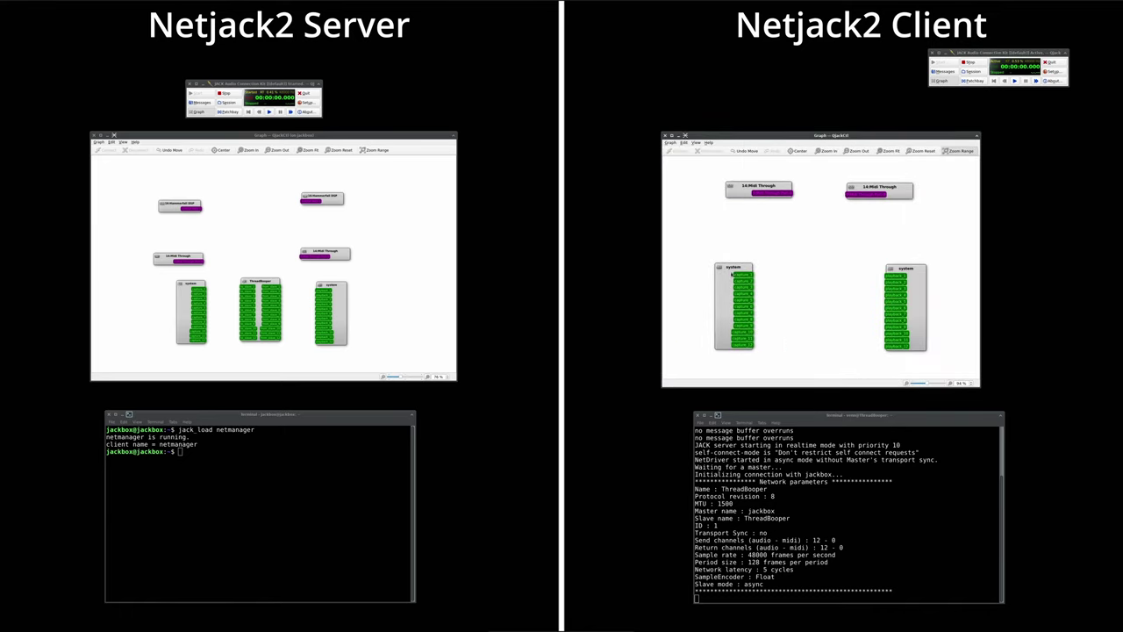
pyautogui.click(730, 273)
pyautogui.click(760, 279)
pyautogui.click(820, 274)
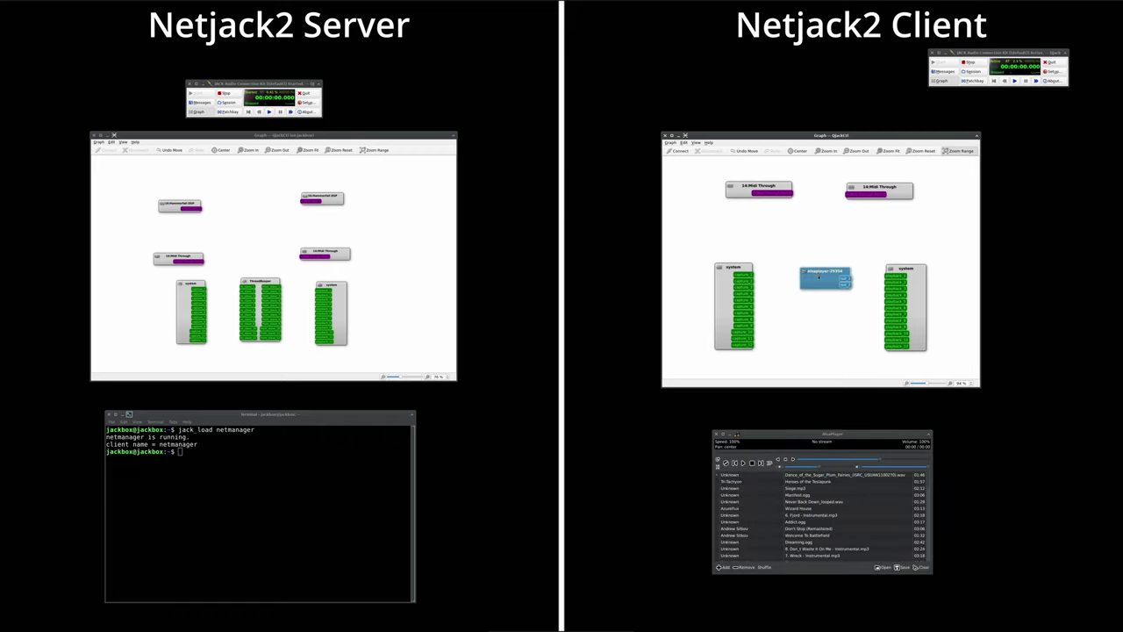
pyautogui.moveTo(818, 277); pyautogui.dragTo(895, 282)
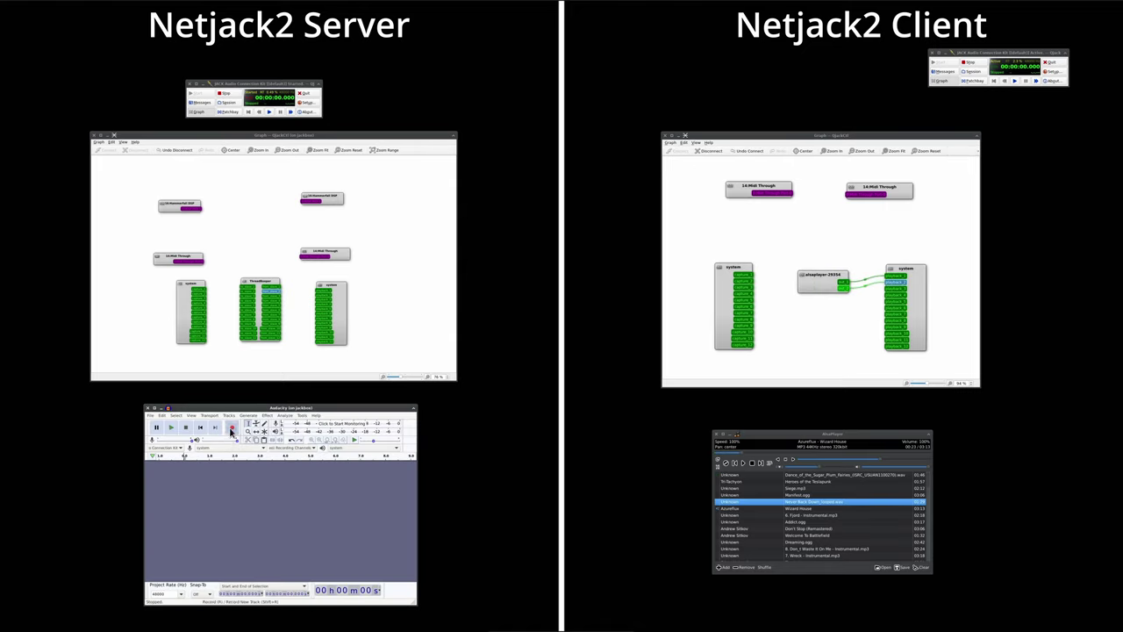
# Step: Start an Audacity recording and disconnect the PortAudio node from the system ports
pyautogui.click(232, 427)
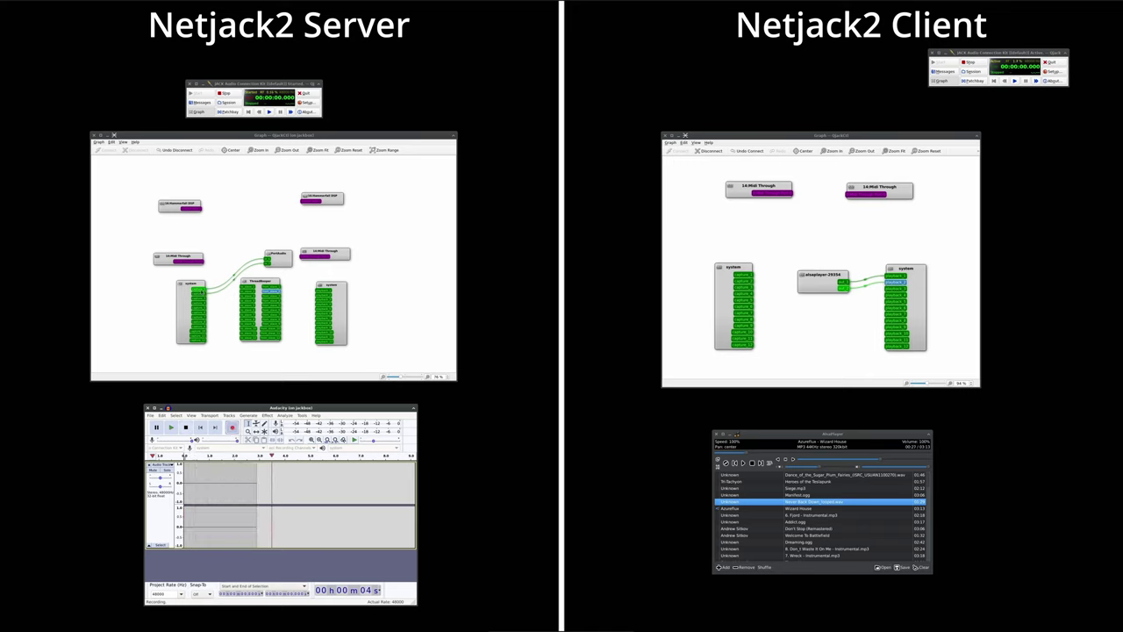
pyautogui.rightClick(281, 257)
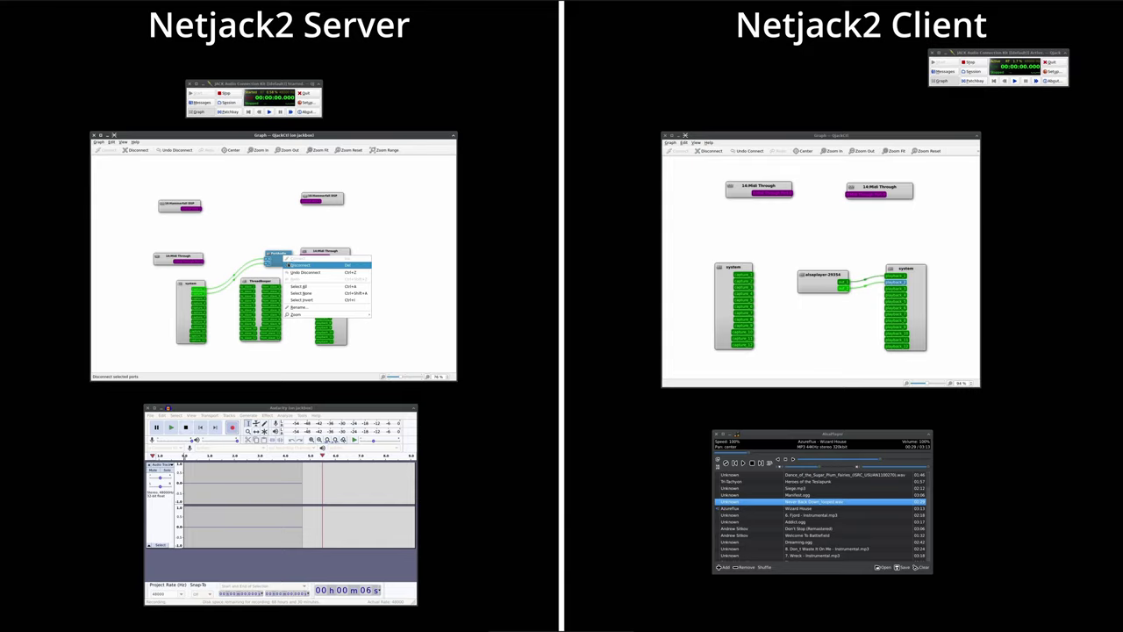
pyautogui.click(300, 265)
# Step: Rearrange the graph nodes and connect ThreadBooper's from_slave_1 to PortAudio's in_6
pyautogui.moveTo(279, 255); pyautogui.dragTo(288, 265)
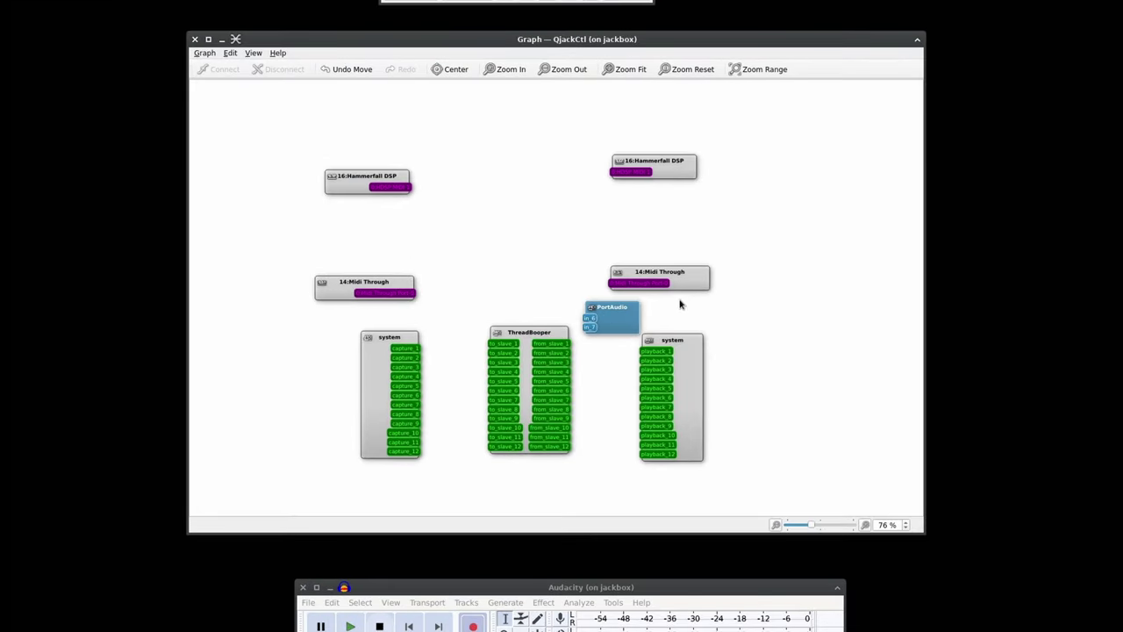
pyautogui.moveTo(681, 343); pyautogui.dragTo(742, 340)
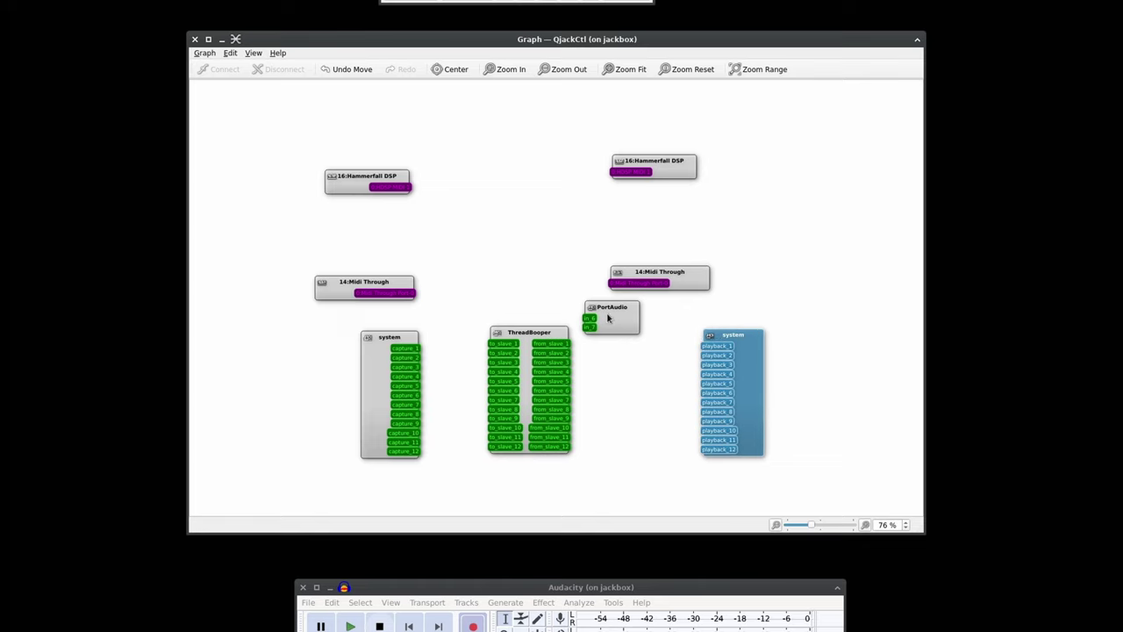
pyautogui.moveTo(617, 316); pyautogui.dragTo(635, 337)
pyautogui.moveTo(556, 345); pyautogui.dragTo(607, 351)
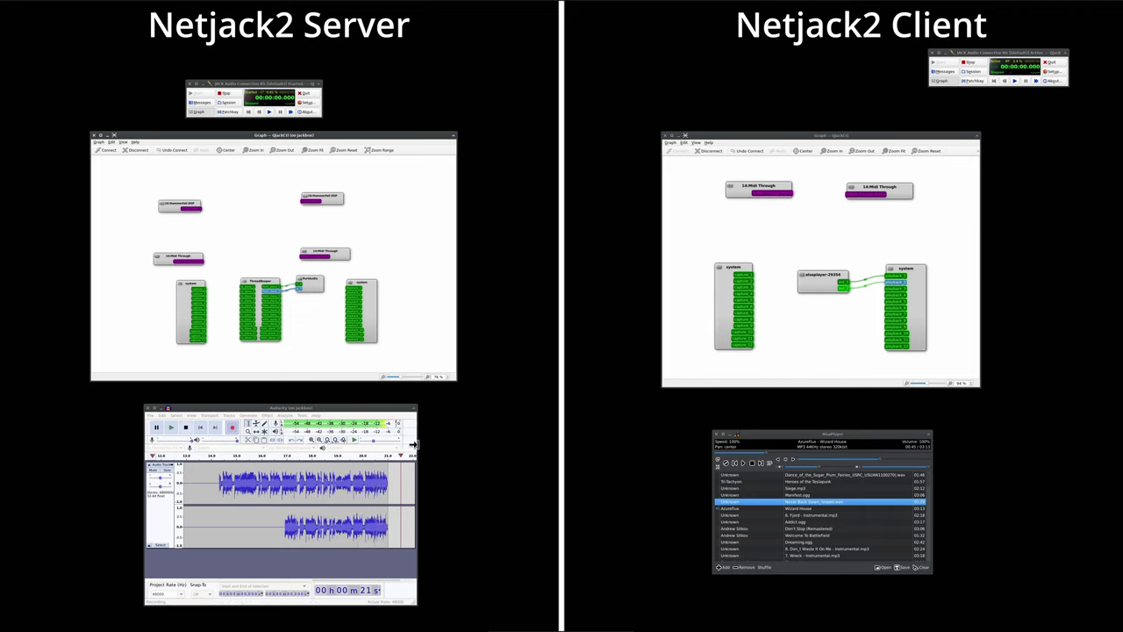
# Step: Drag Audacity's right window edge outward to show more of the recording
pyautogui.moveTo(418, 447); pyautogui.dragTo(474, 448)
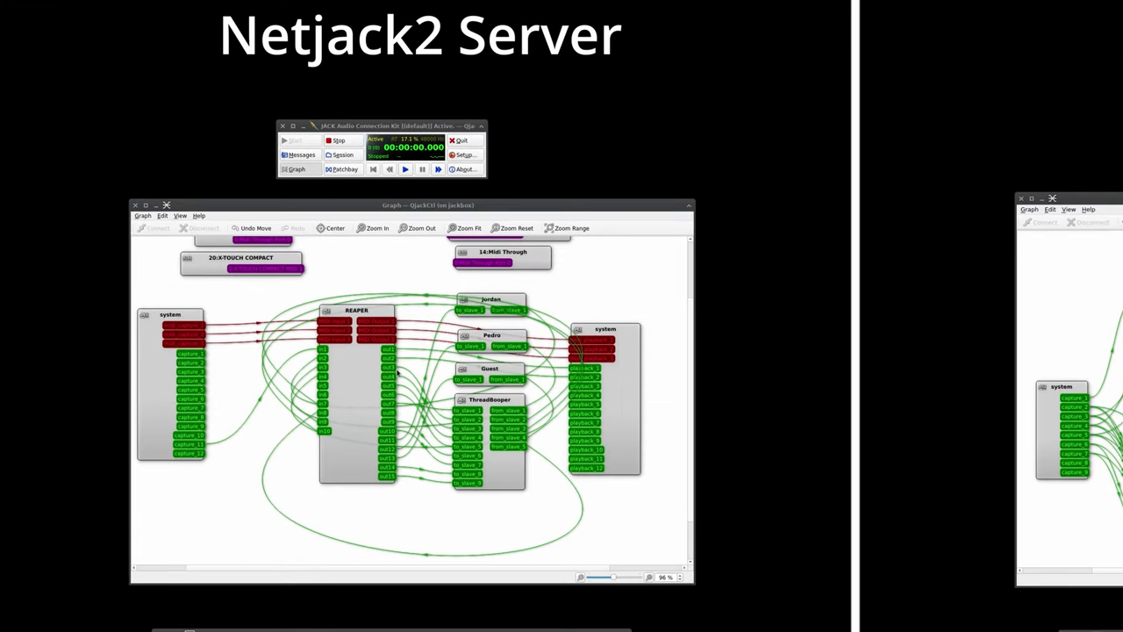
pyautogui.click(169, 367)
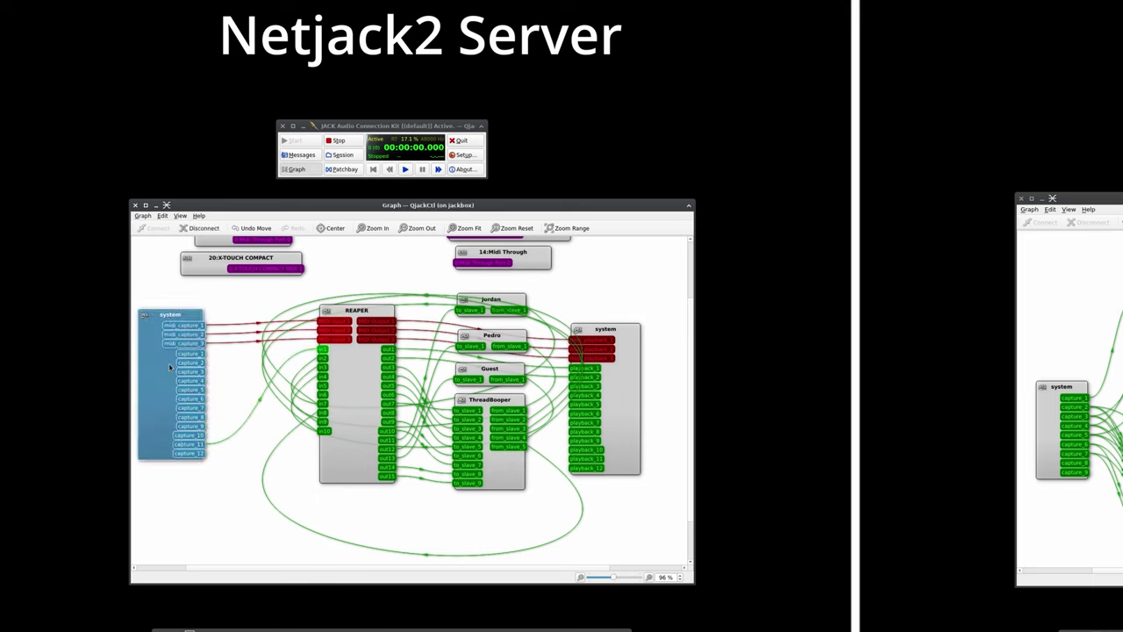
pyautogui.click(631, 393)
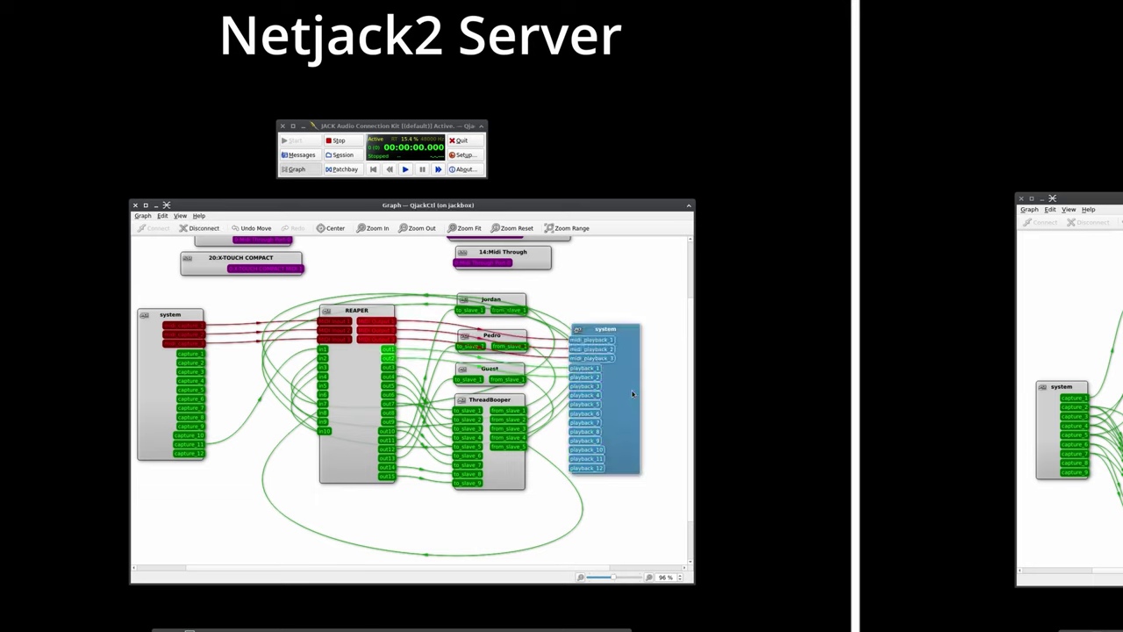
pyautogui.click(348, 360)
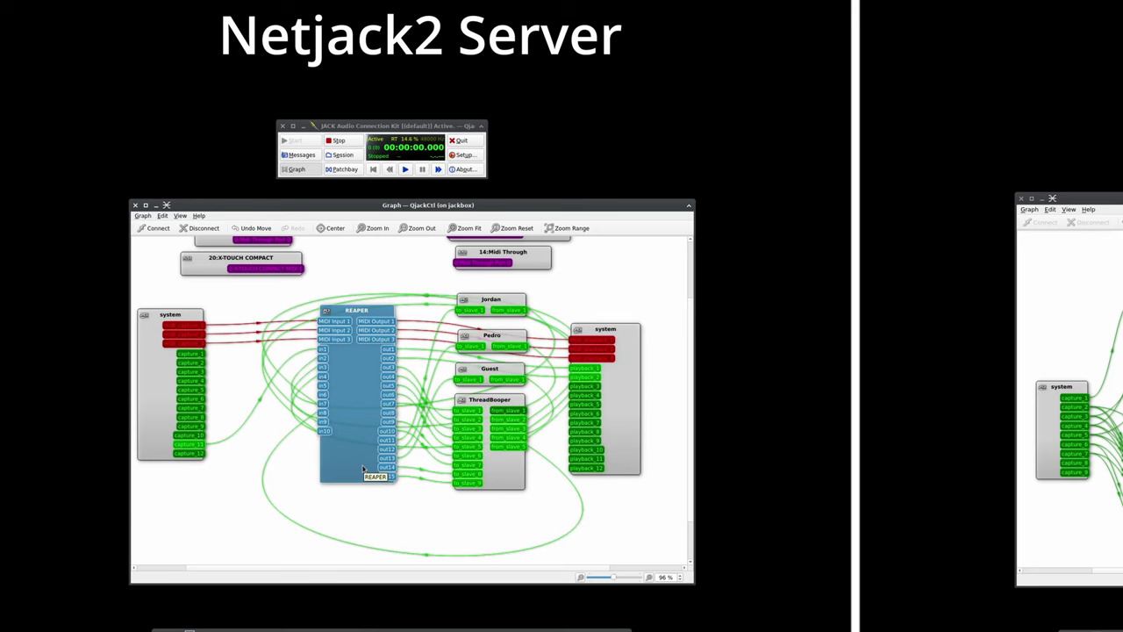
pyautogui.click(493, 467)
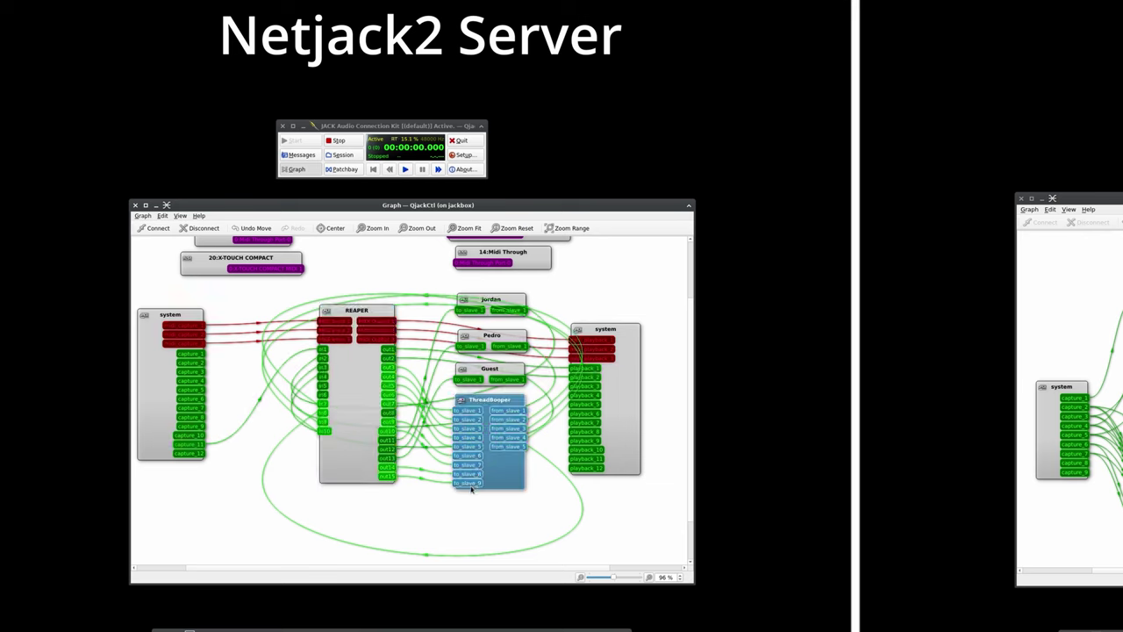
pyautogui.click(473, 411)
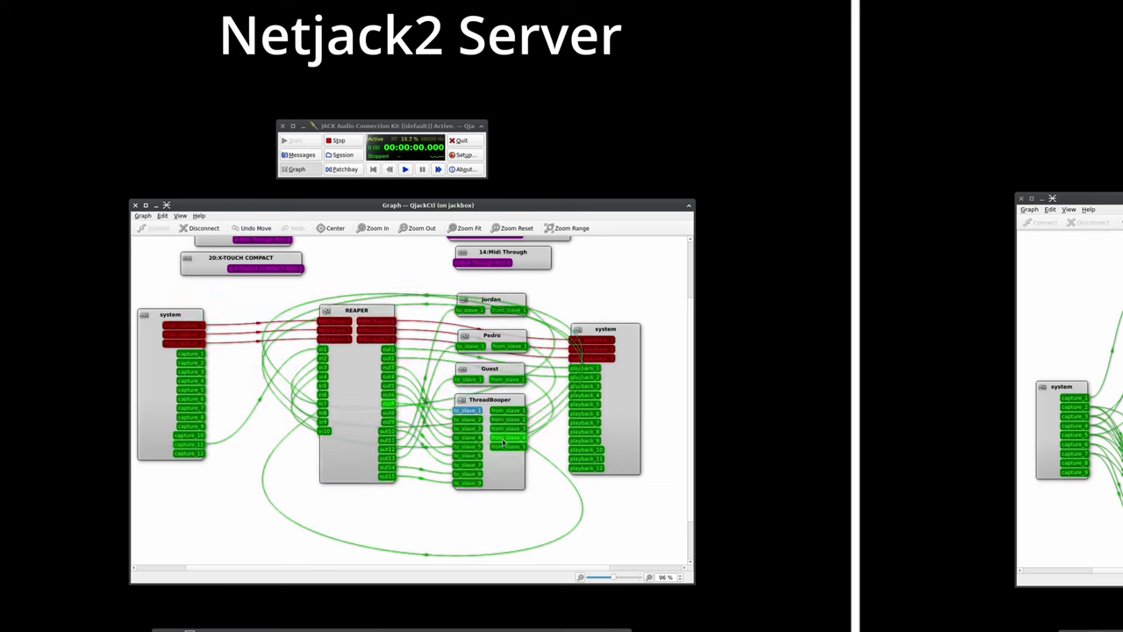
pyautogui.click(488, 400)
pyautogui.click(485, 370)
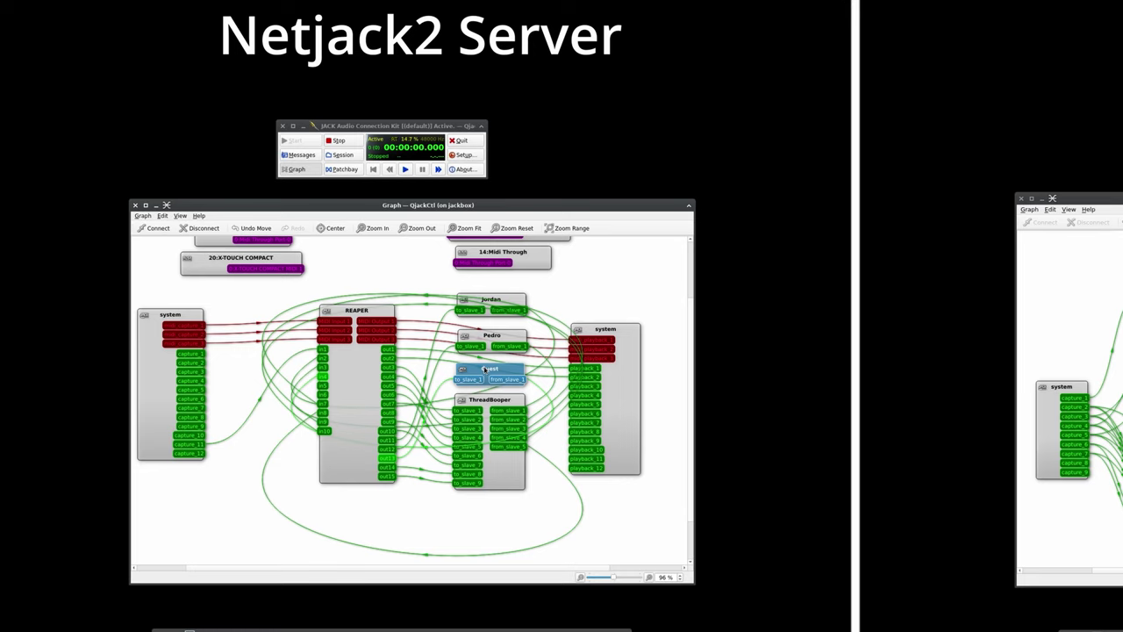
pyautogui.click(488, 337)
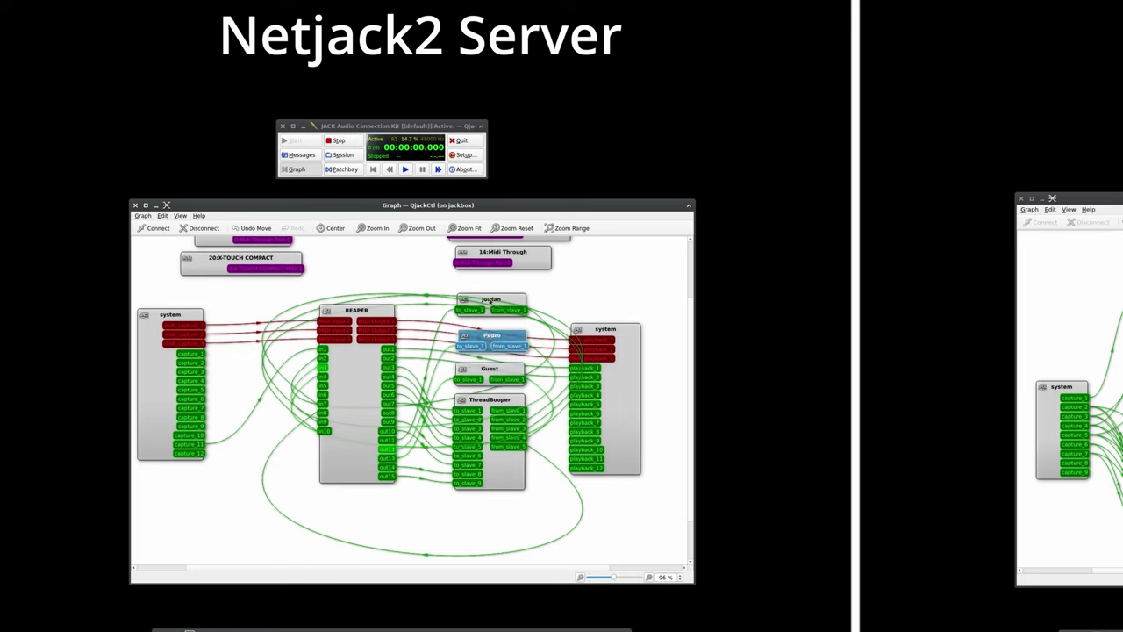
pyautogui.click(489, 299)
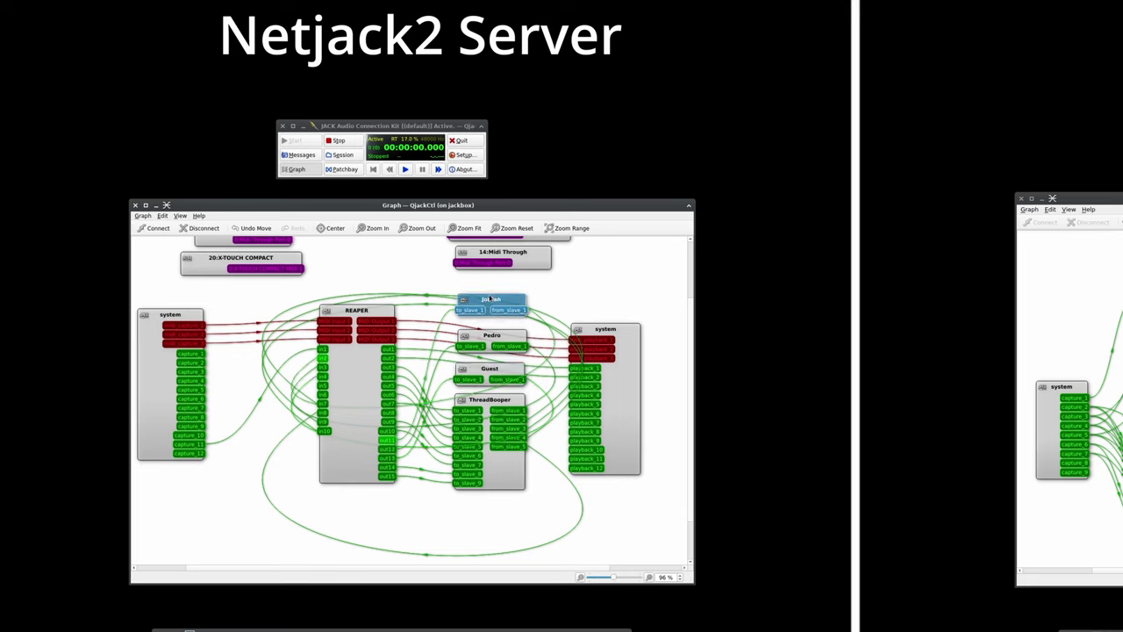
pyautogui.click(364, 379)
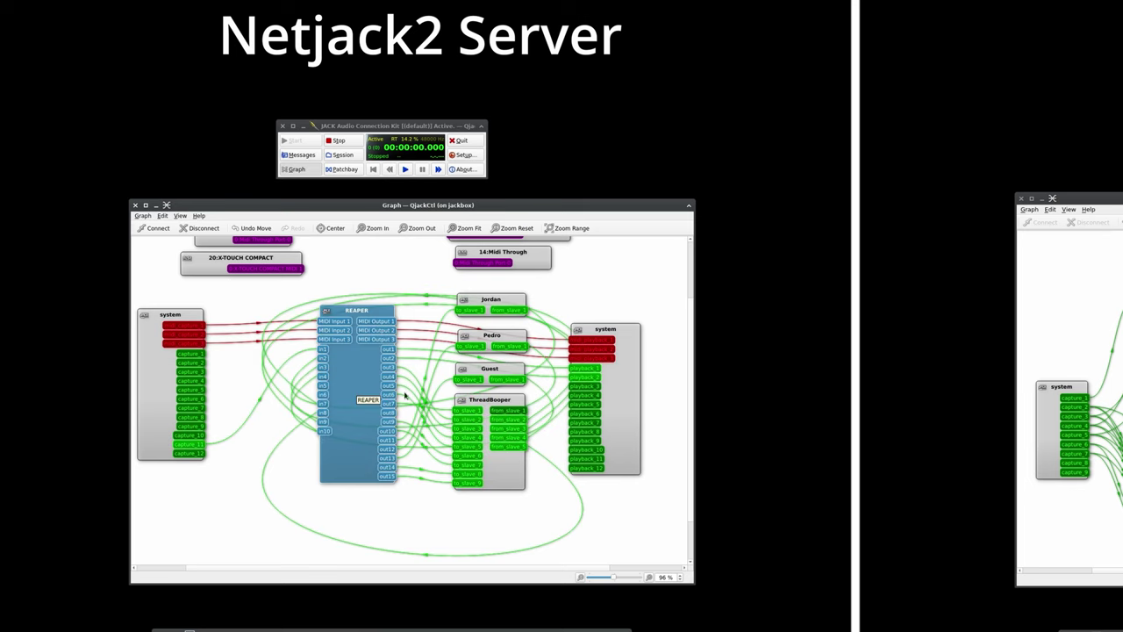
pyautogui.click(471, 401)
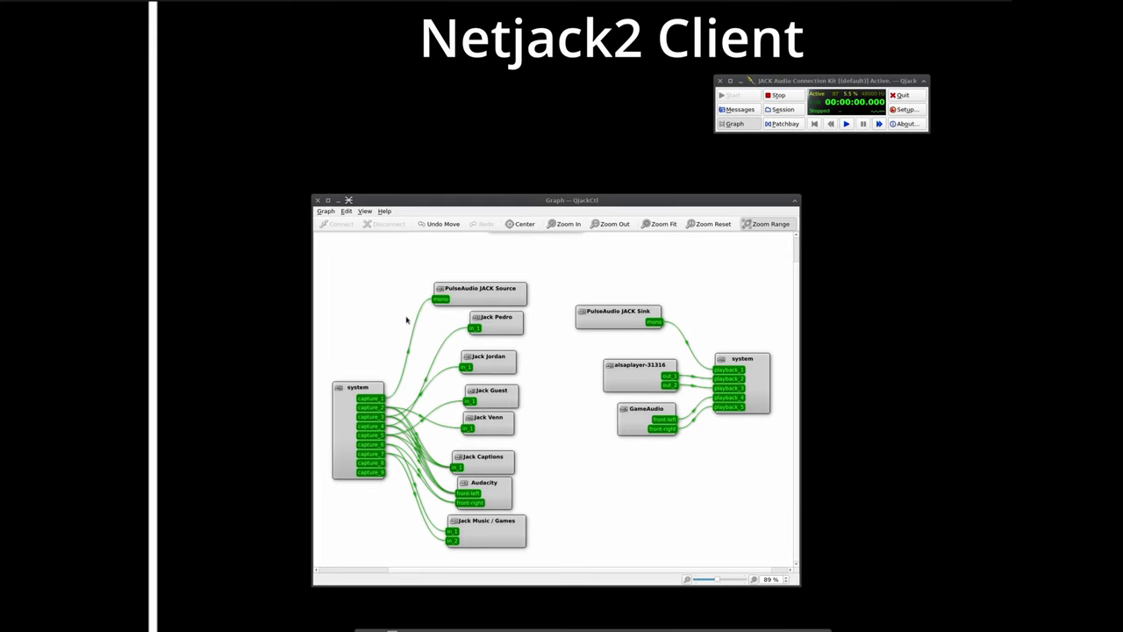
pyautogui.click(376, 401)
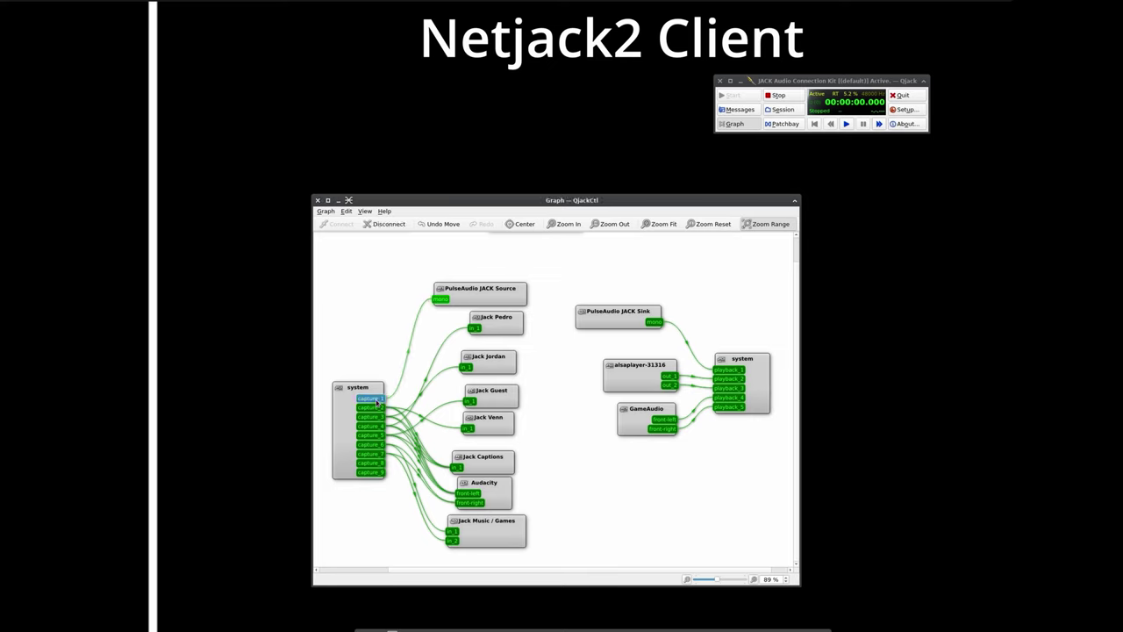
pyautogui.click(369, 472)
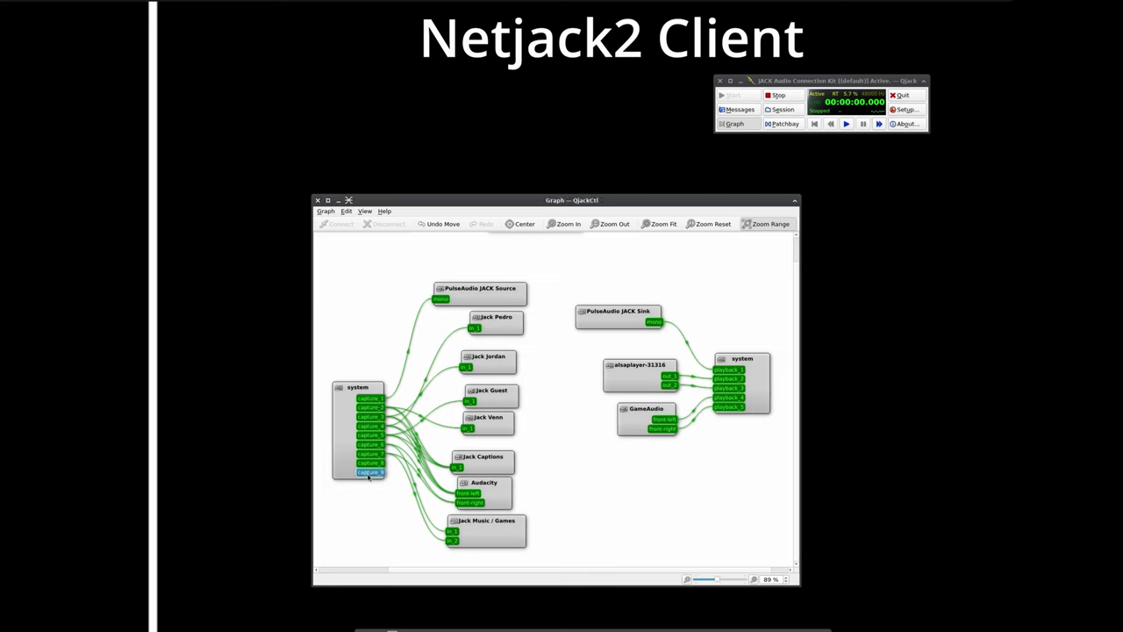
pyautogui.click(487, 301)
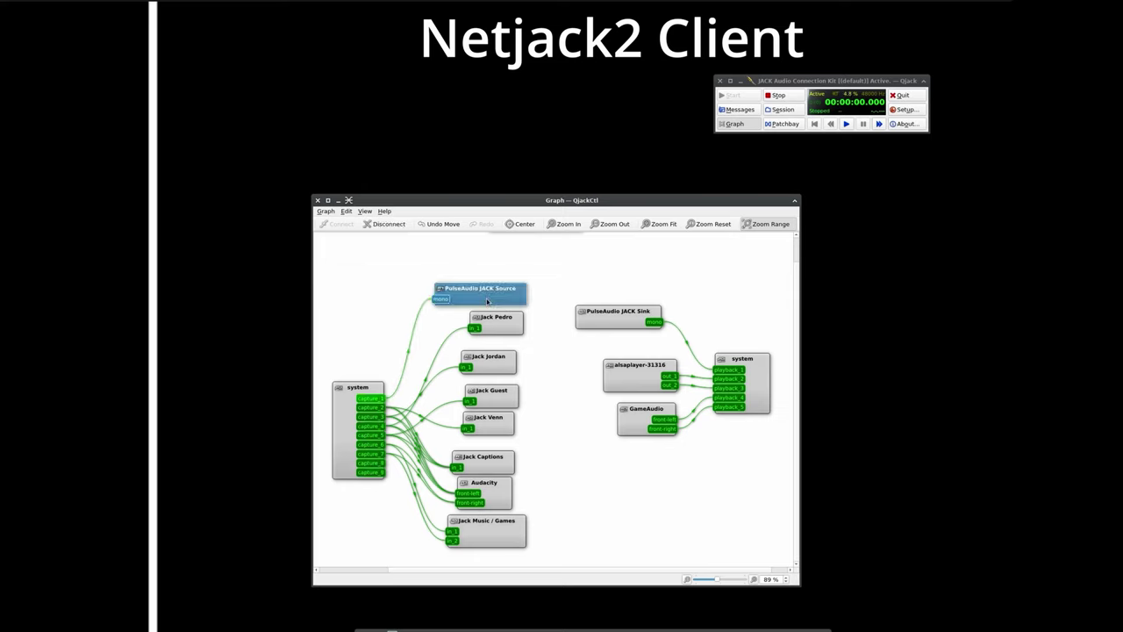
pyautogui.click(495, 528)
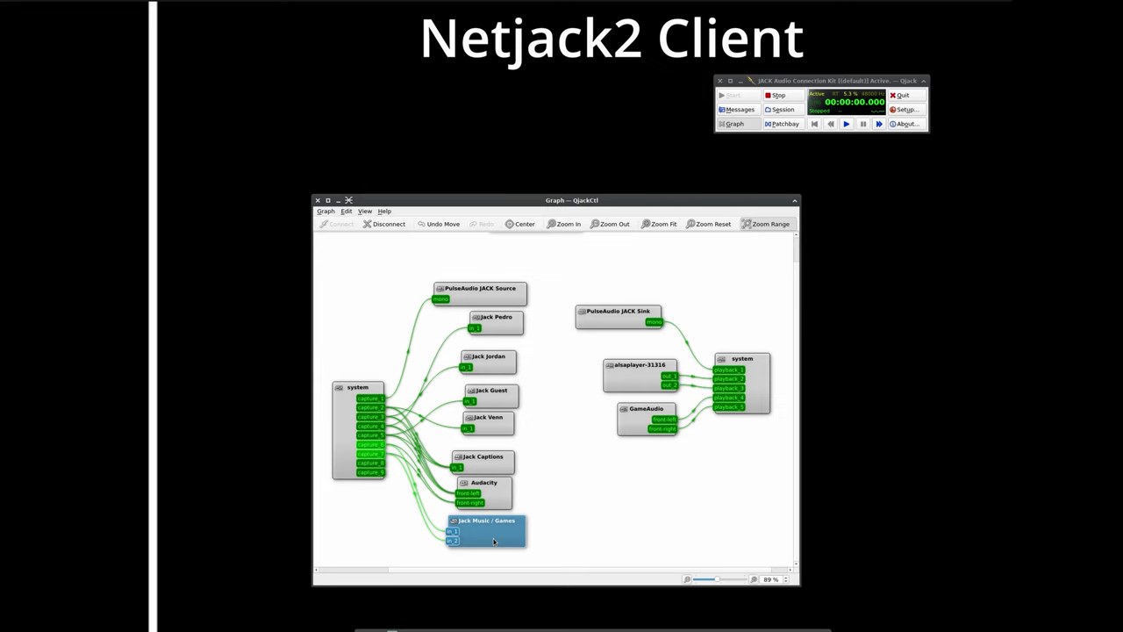
pyautogui.click(555, 459)
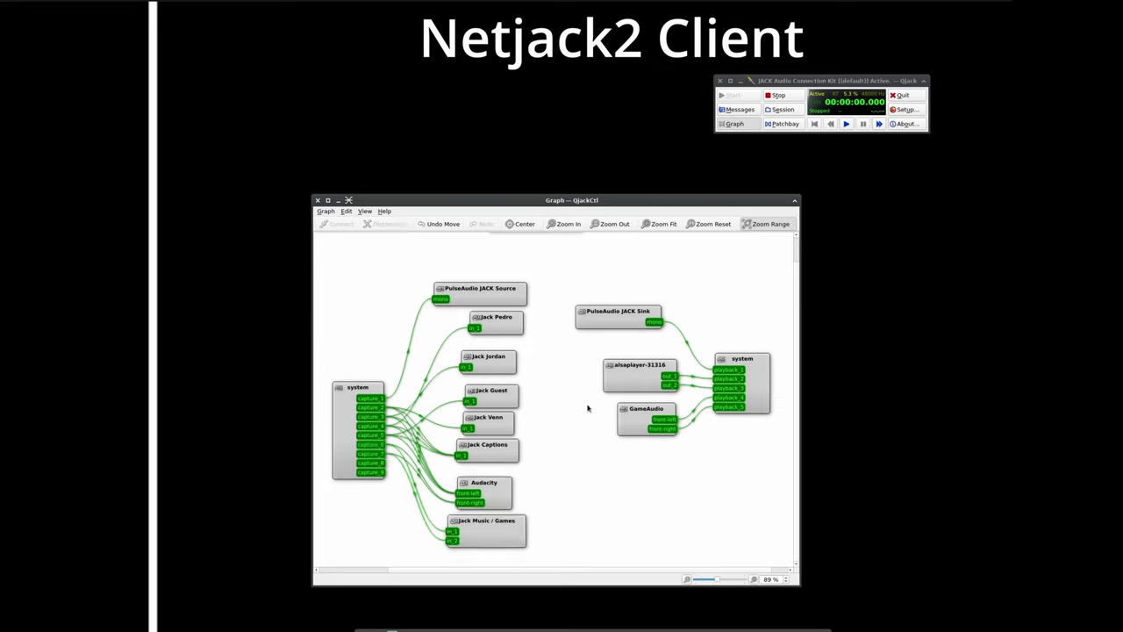
pyautogui.click(628, 377)
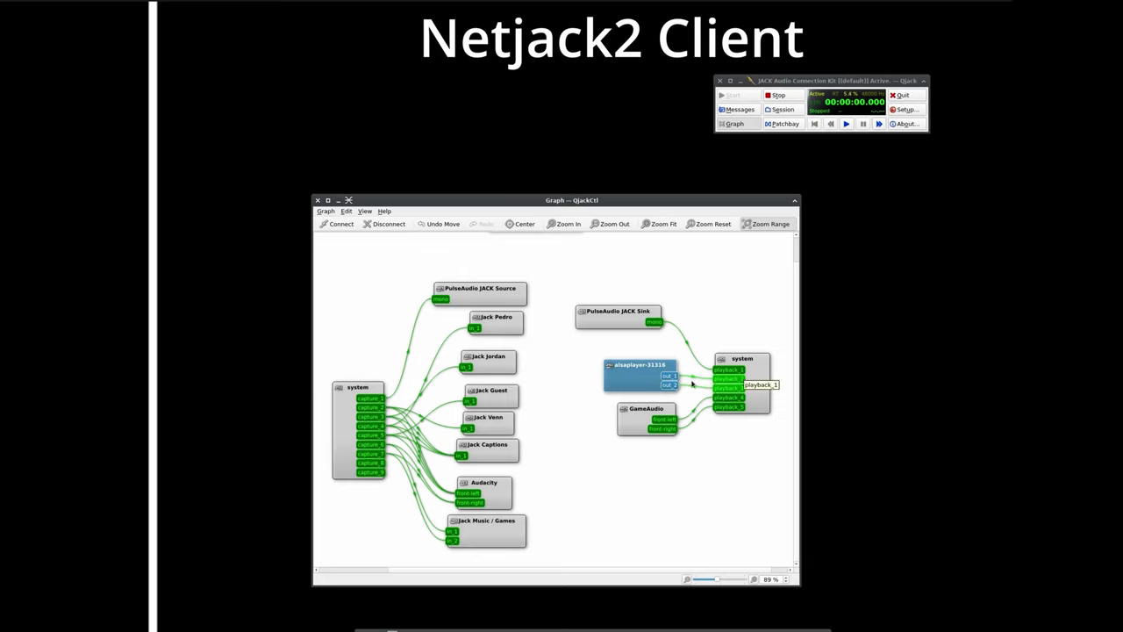
pyautogui.click(752, 374)
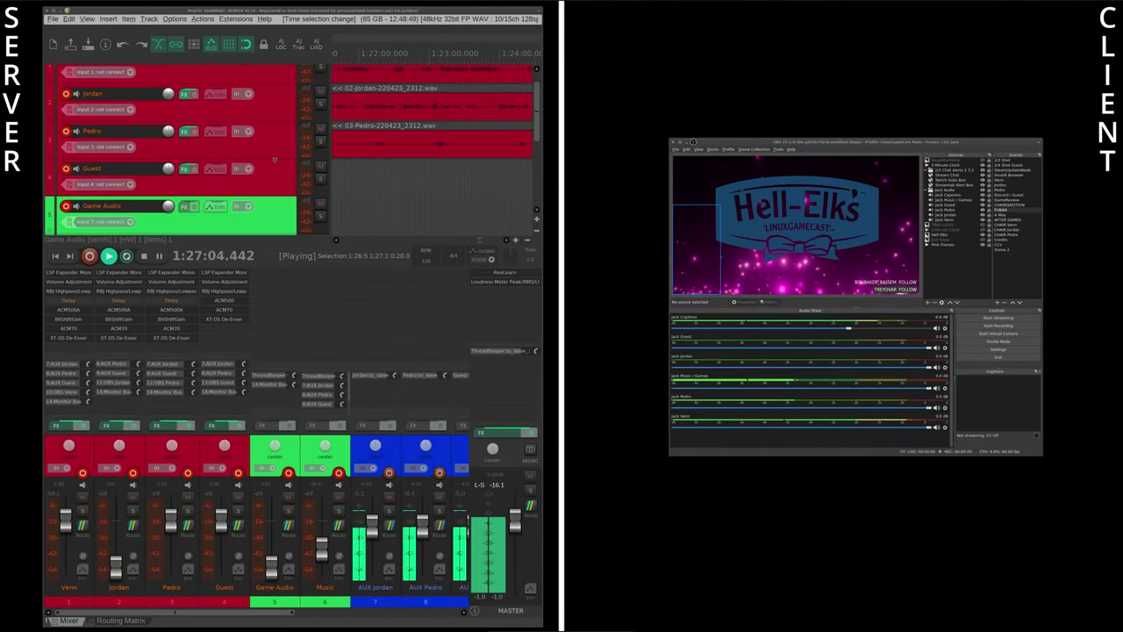
pyautogui.scroll(-3, 275, 160)
pyautogui.scroll(4, 275, 160)
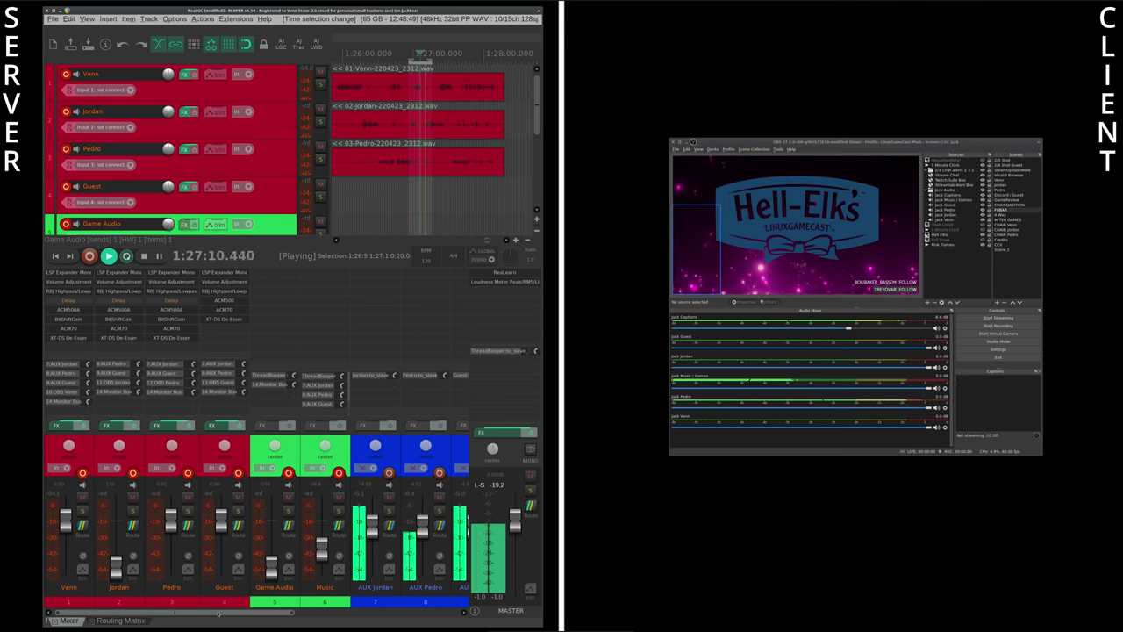
pyautogui.moveTo(231, 614); pyautogui.dragTo(394, 622)
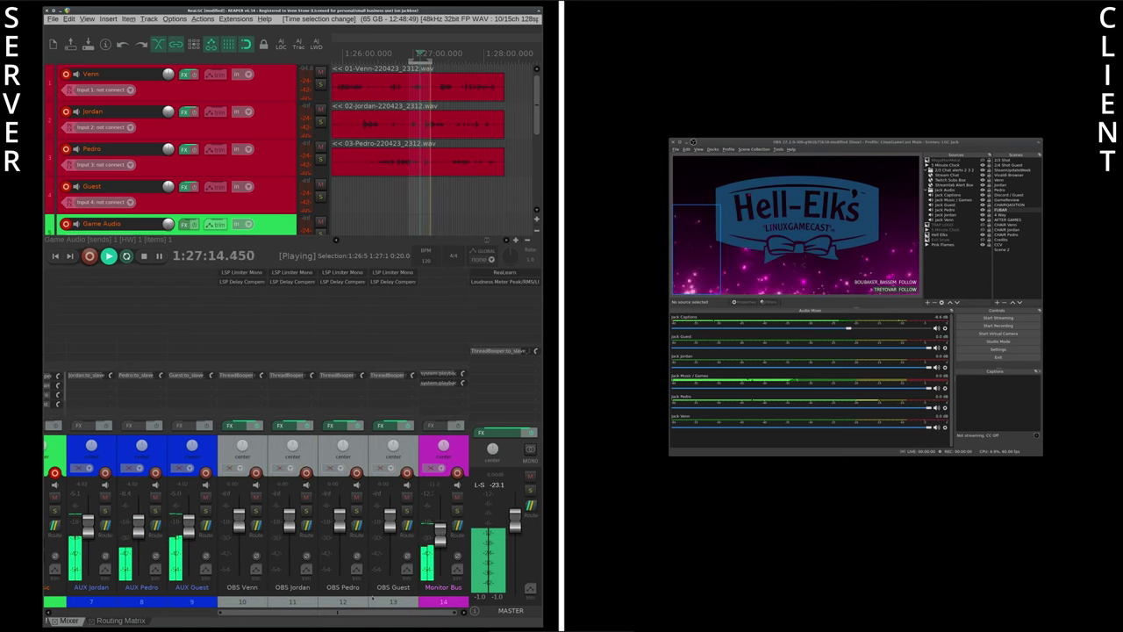
pyautogui.moveTo(384, 614); pyautogui.dragTo(253, 614)
pyautogui.hotkey('alt', 'r')
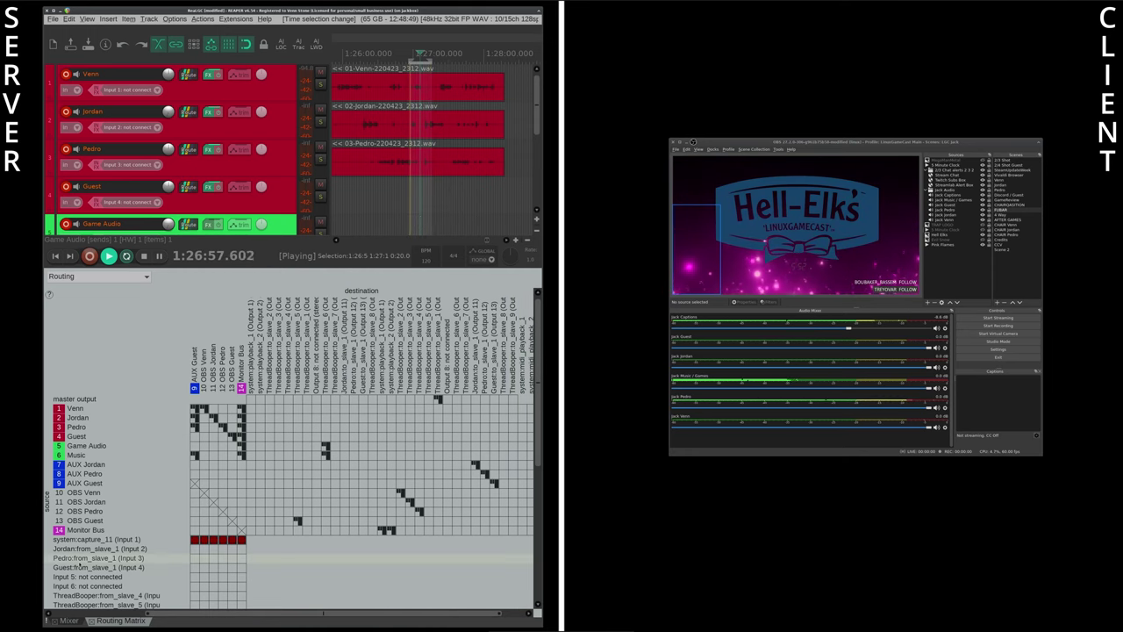
# Step: Return to channel strips, focus the client's OBS window, and stop then restart REAPER playback
pyautogui.click(68, 621)
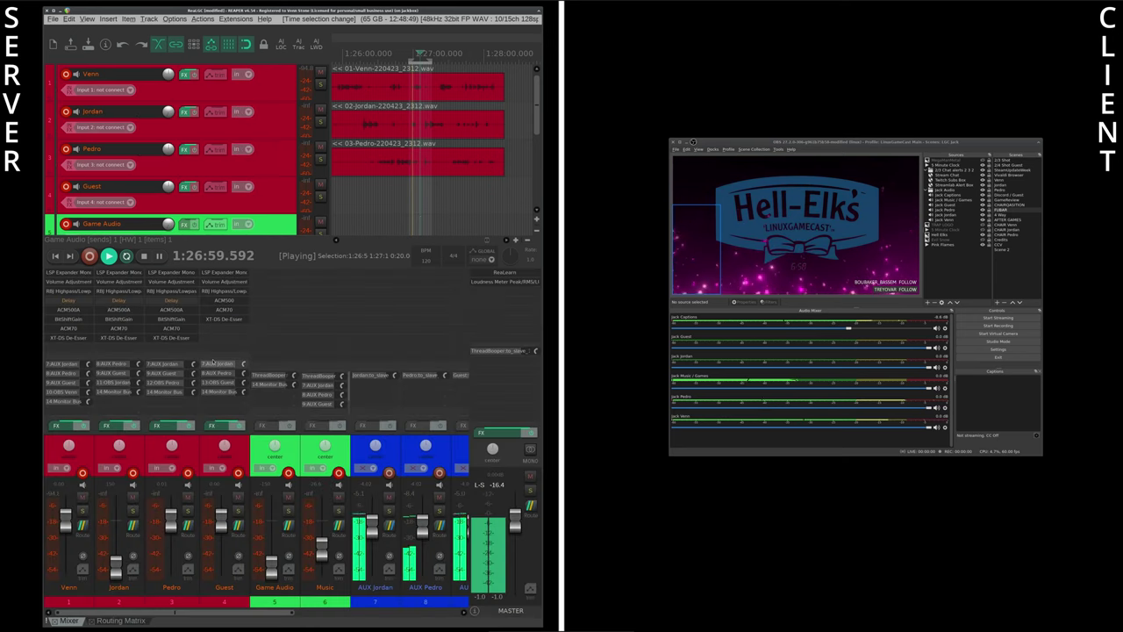
pyautogui.click(883, 145)
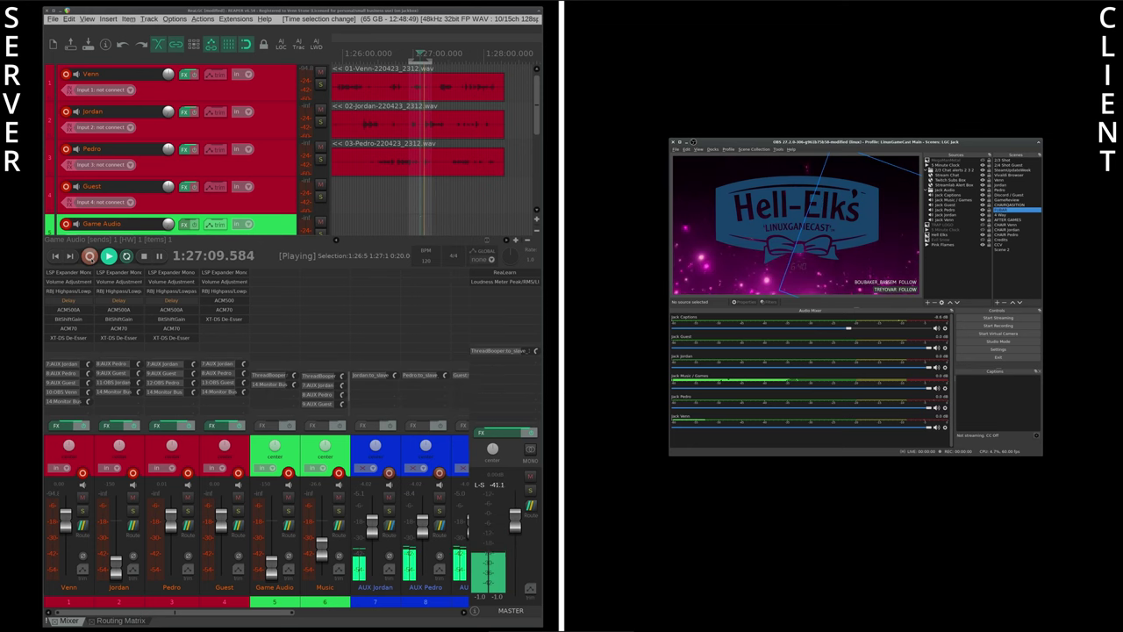
pyautogui.click(144, 256)
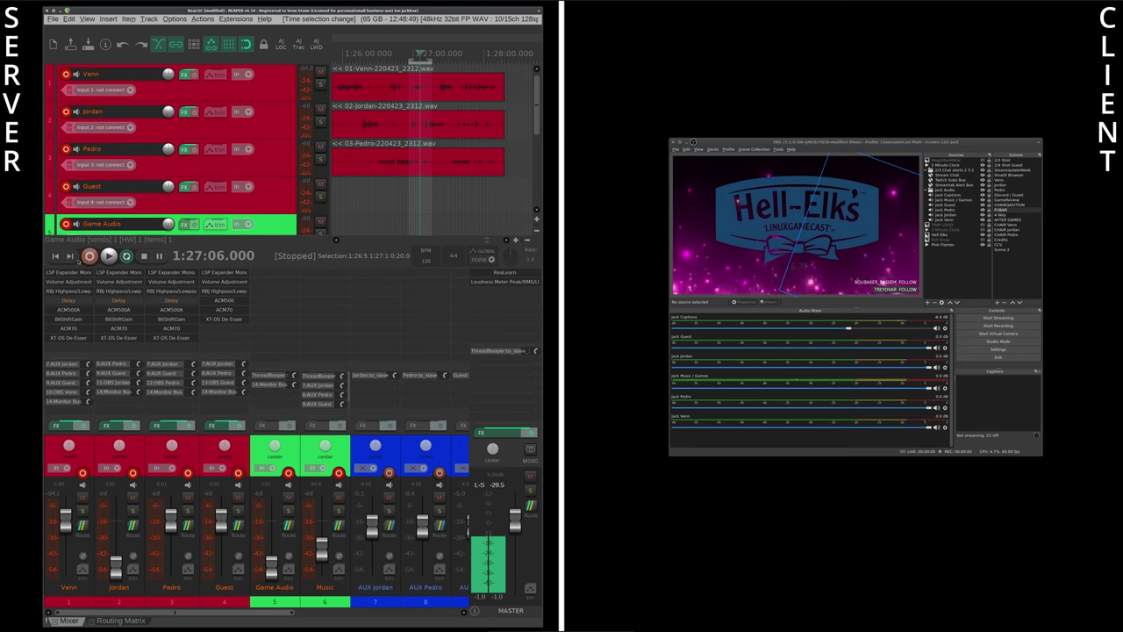
pyautogui.click(109, 256)
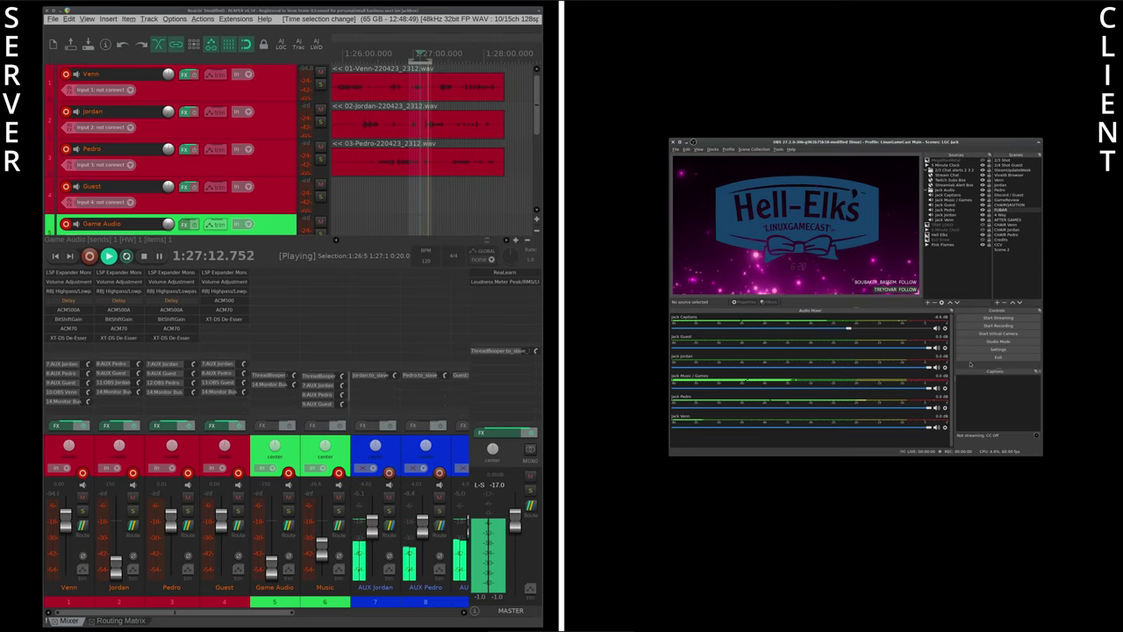
# Step: Show OBS Settings > Output > Recording: FFmpeg mov output with six pcm_s32le audio tracks
pyautogui.click(998, 349)
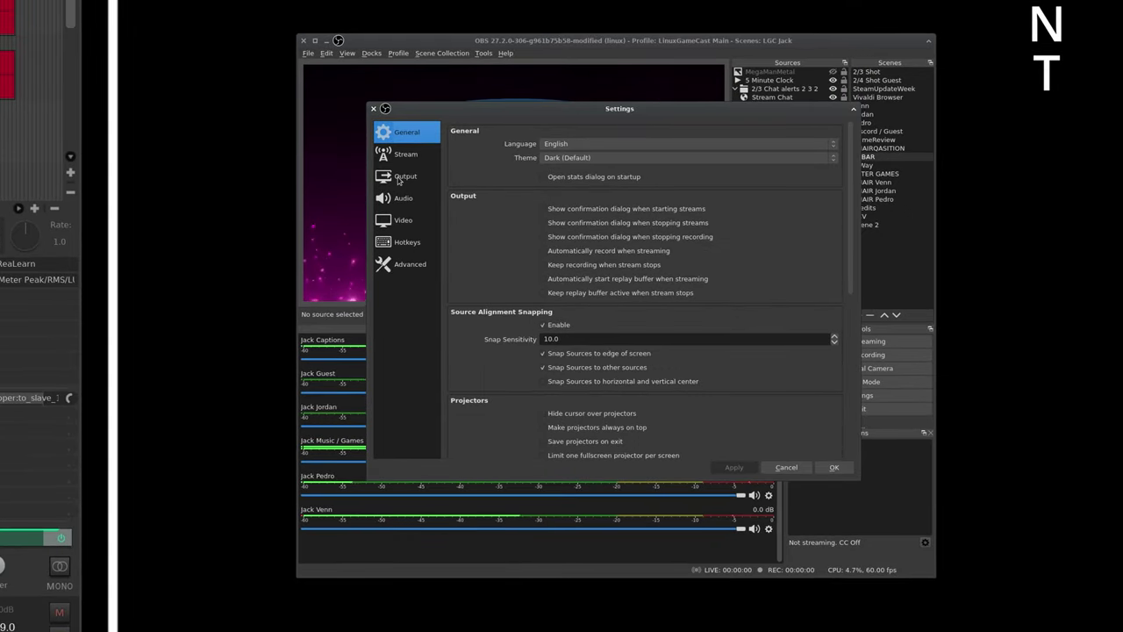
pyautogui.click(401, 177)
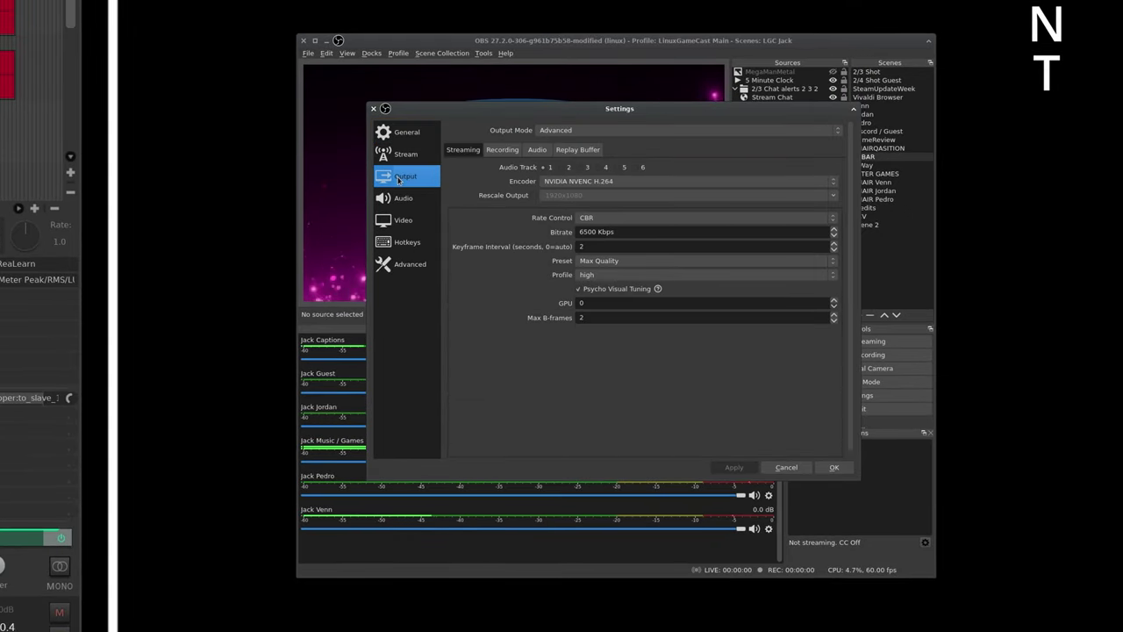
pyautogui.click(506, 151)
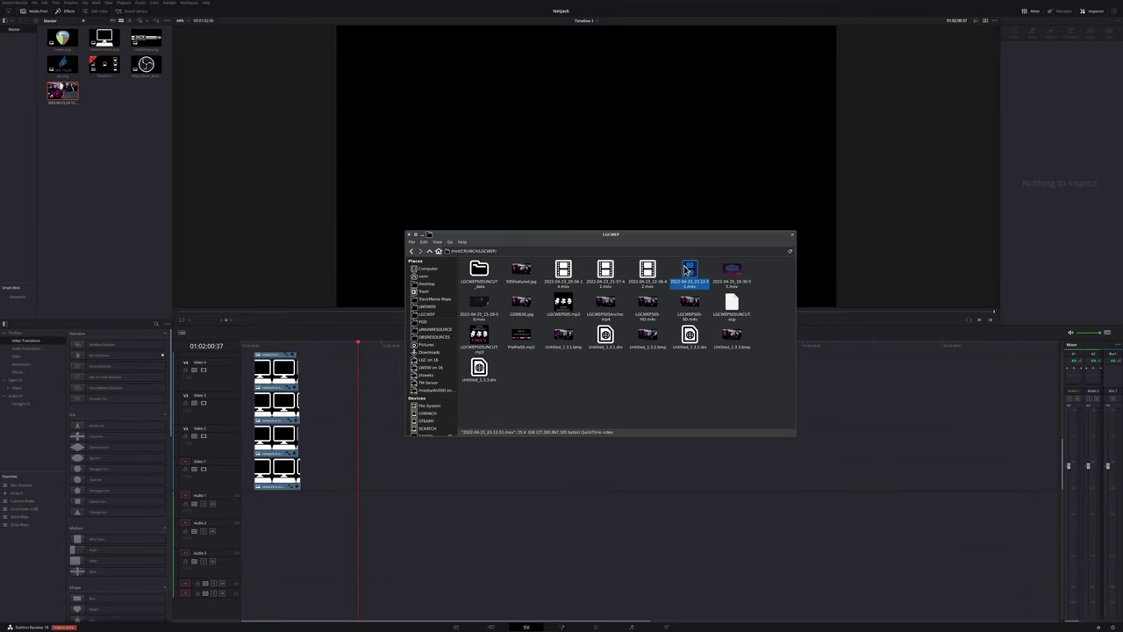
# Step: Place the recorded .mov on the Edit timeline and widen the audio mixer
pyautogui.moveTo(686, 270); pyautogui.dragTo(545, 352)
pyautogui.moveTo(504, 453); pyautogui.dragTo(482, 477)
pyautogui.hscroll(5, 586, 417)
pyautogui.click(565, 345)
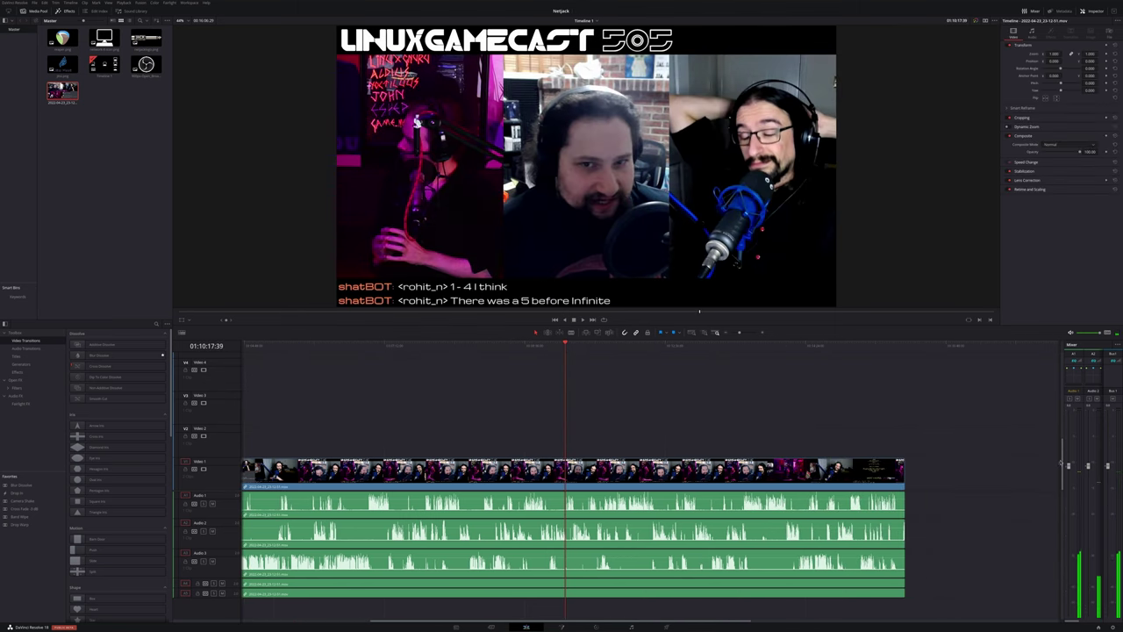
pyautogui.moveTo(1063, 456); pyautogui.dragTo(909, 449)
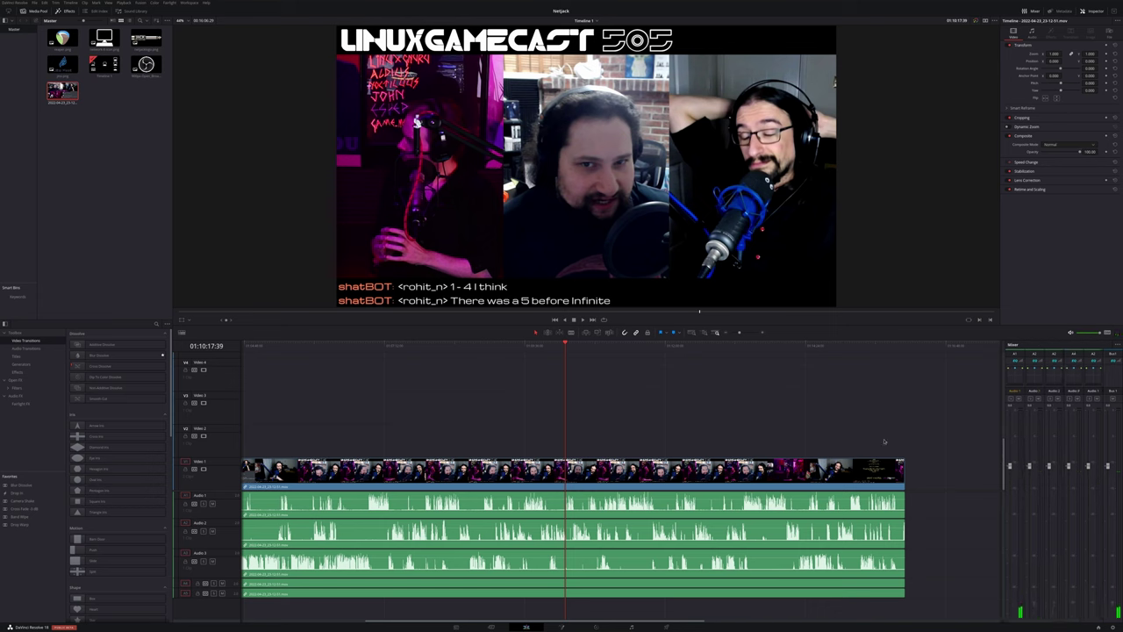
# Step: Play and scrub the recording around 01:08:08, viewing its tracks on the Fairlight page
pyautogui.press('space')
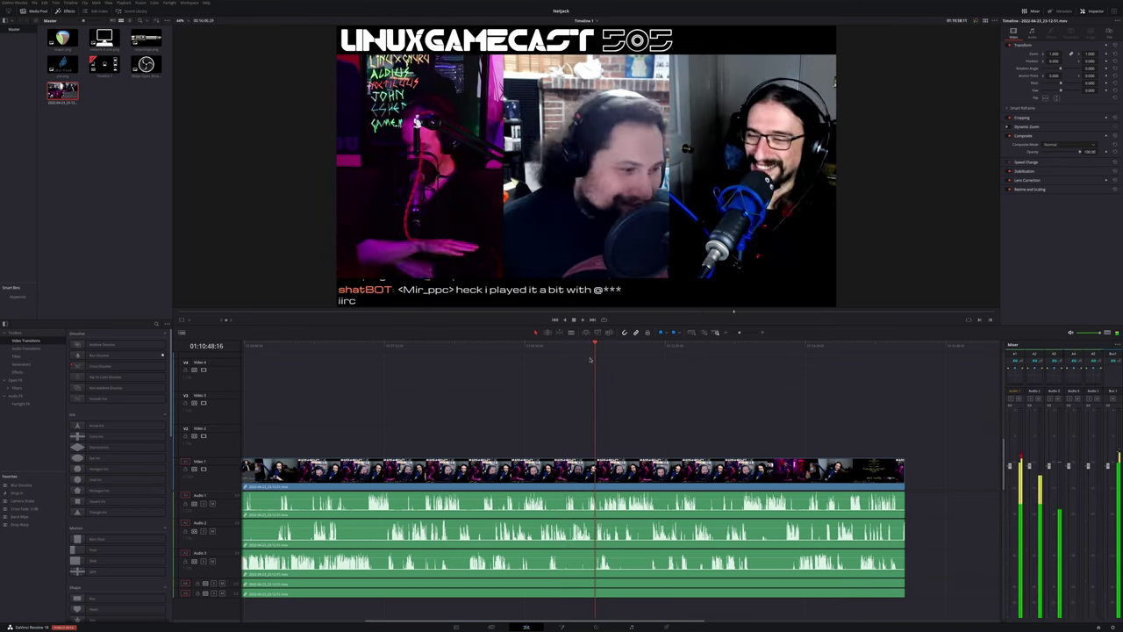
pyautogui.click(538, 366)
pyautogui.click(439, 346)
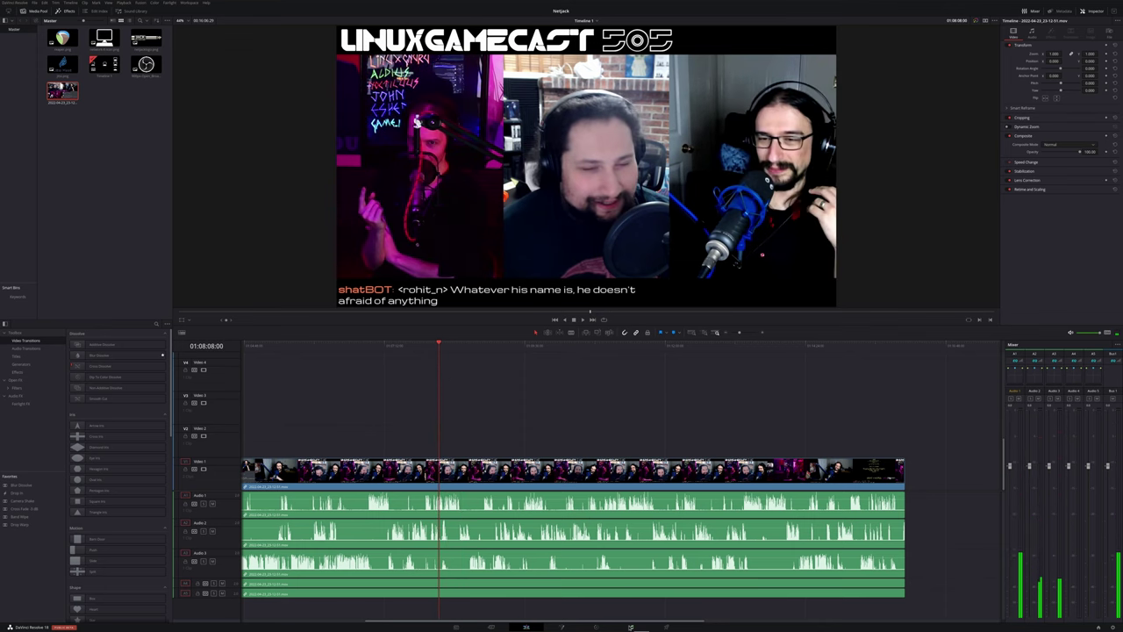
pyautogui.click(630, 627)
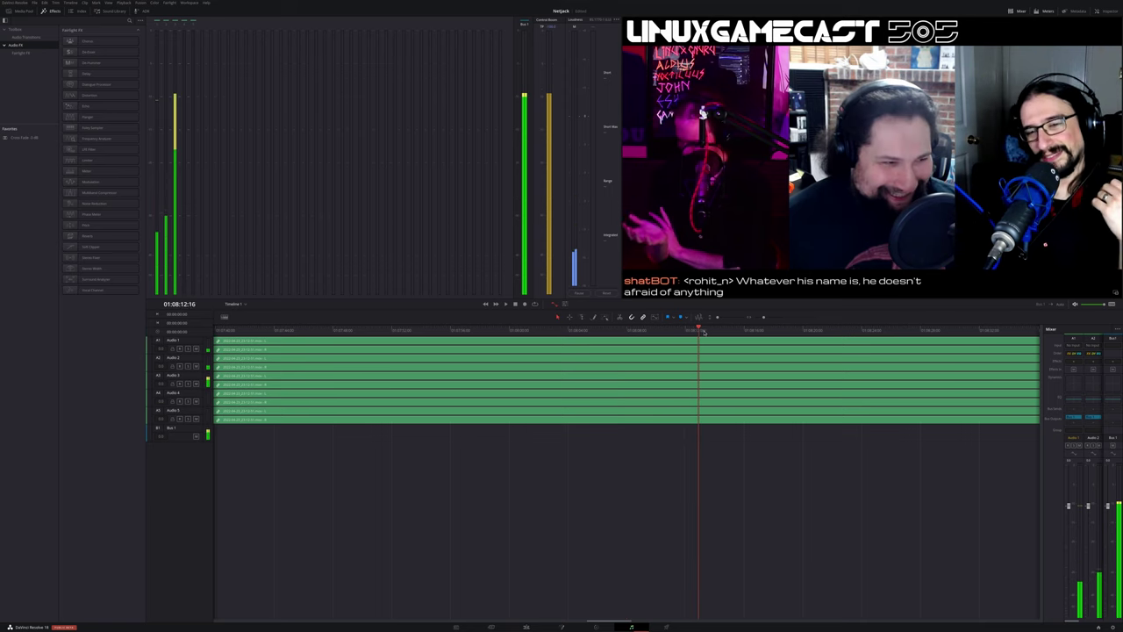
pyautogui.moveTo(775, 338); pyautogui.dragTo(504, 333)
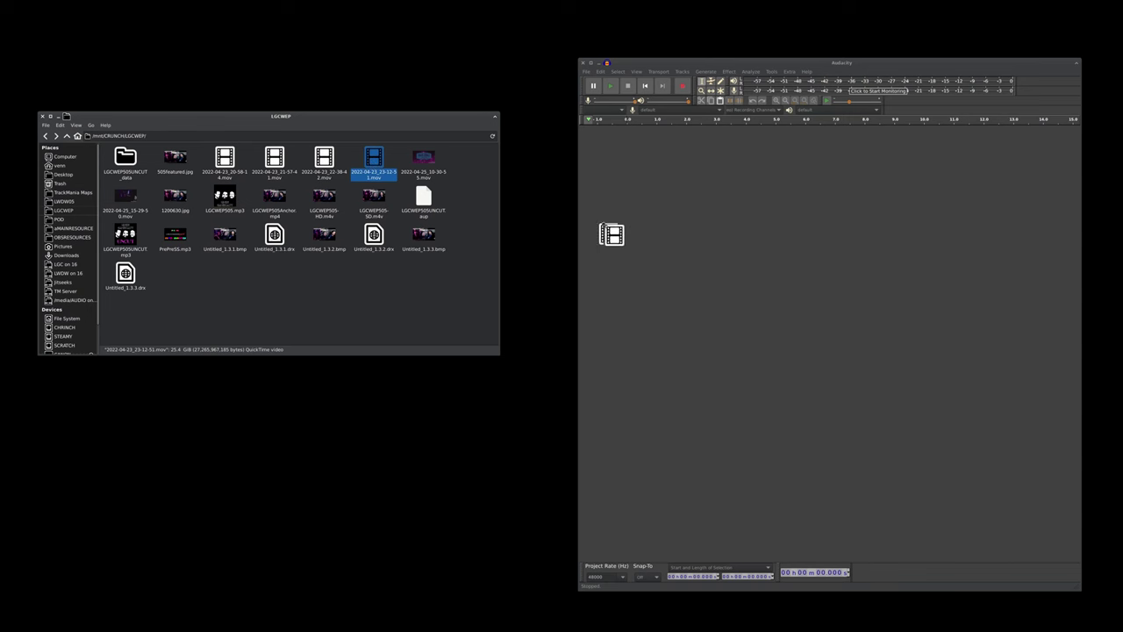
# Step: Import all streams of the .mov into Audacity and select a short stretch of the top track
pyautogui.moveTo(631, 238); pyautogui.dragTo(858, 325)
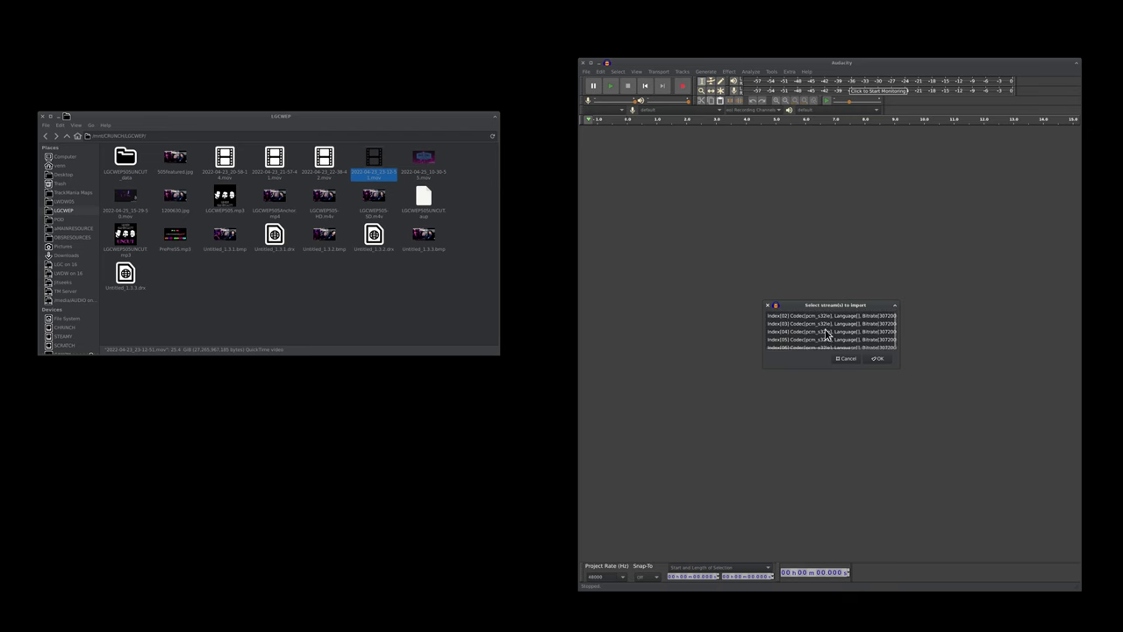
pyautogui.hotkey('ctrl', 'a')
pyautogui.click(877, 358)
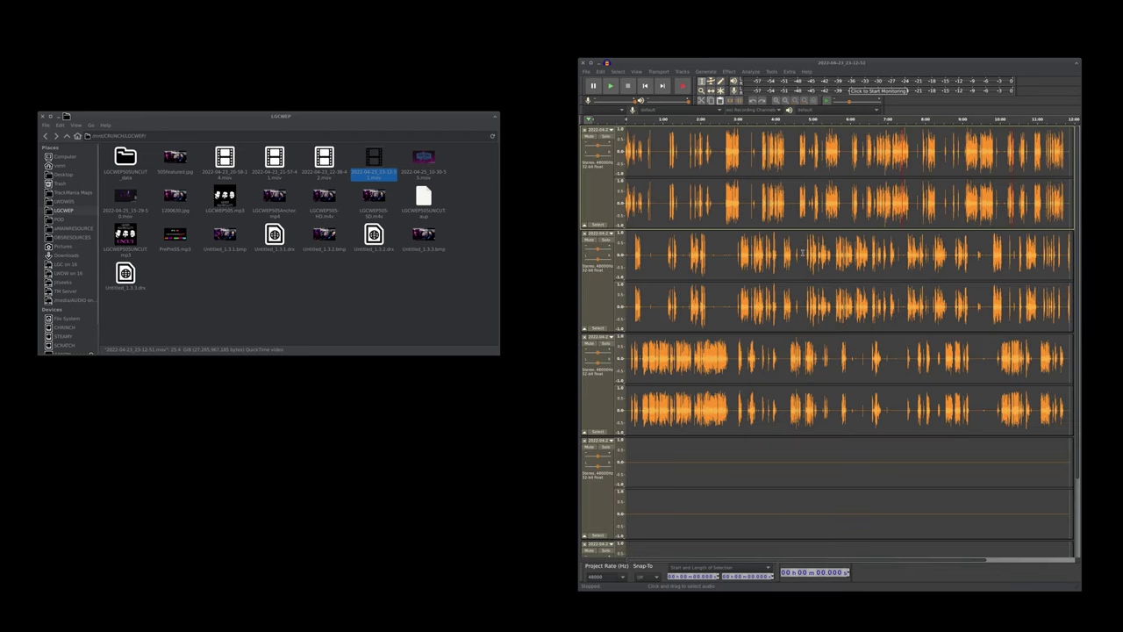
pyautogui.hscroll(-3, 802, 251)
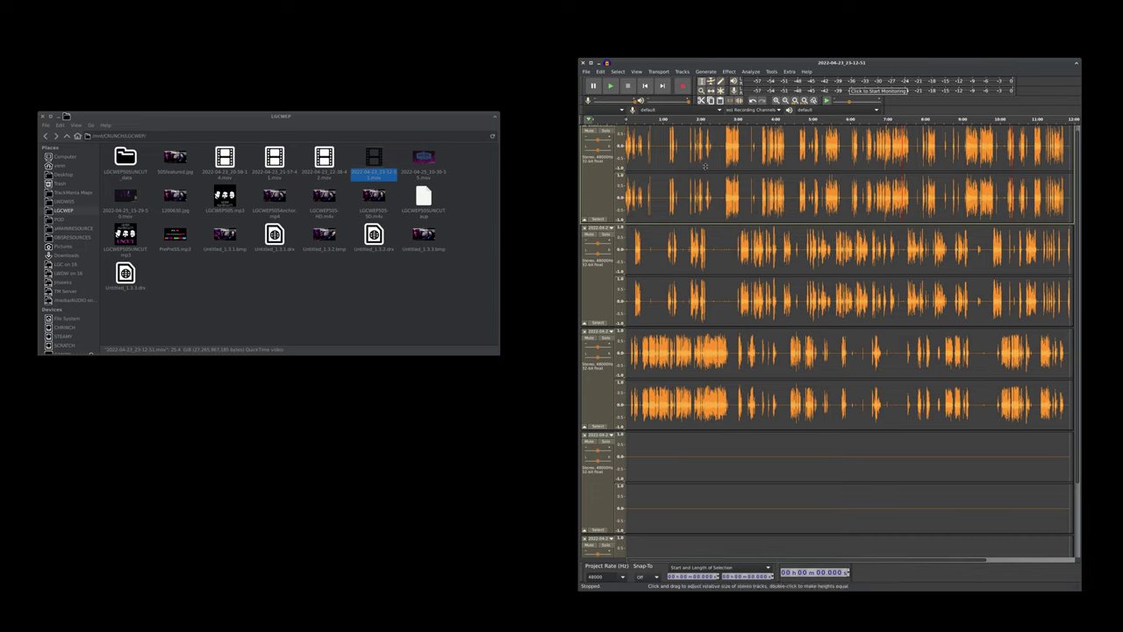
pyautogui.moveTo(717, 164); pyautogui.dragTo(758, 165)
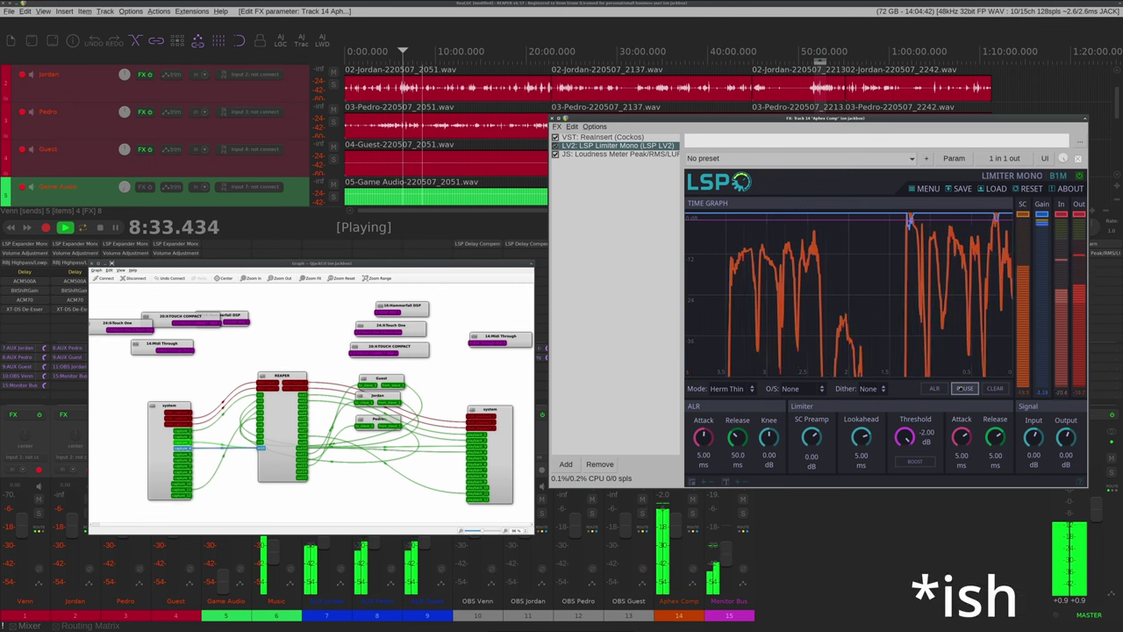
# Step: Close QjackCtl's JACK graph and switch REAPER from the routing matrix to the track wiring diagram
pyautogui.scroll(-5, 480, 154)
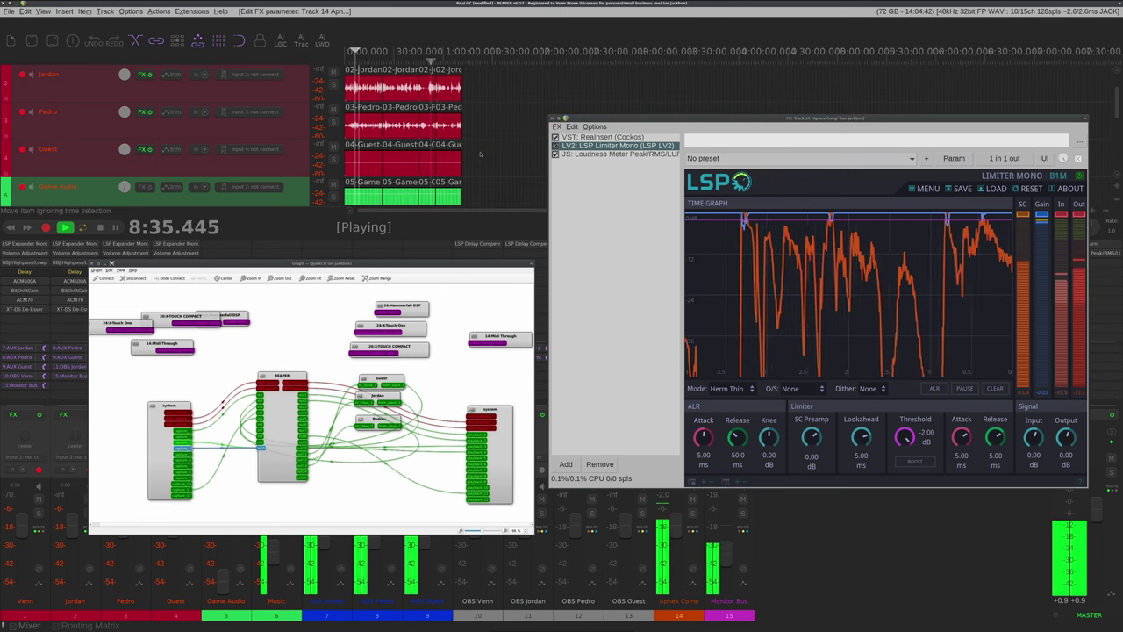
pyautogui.scroll(1, 480, 155)
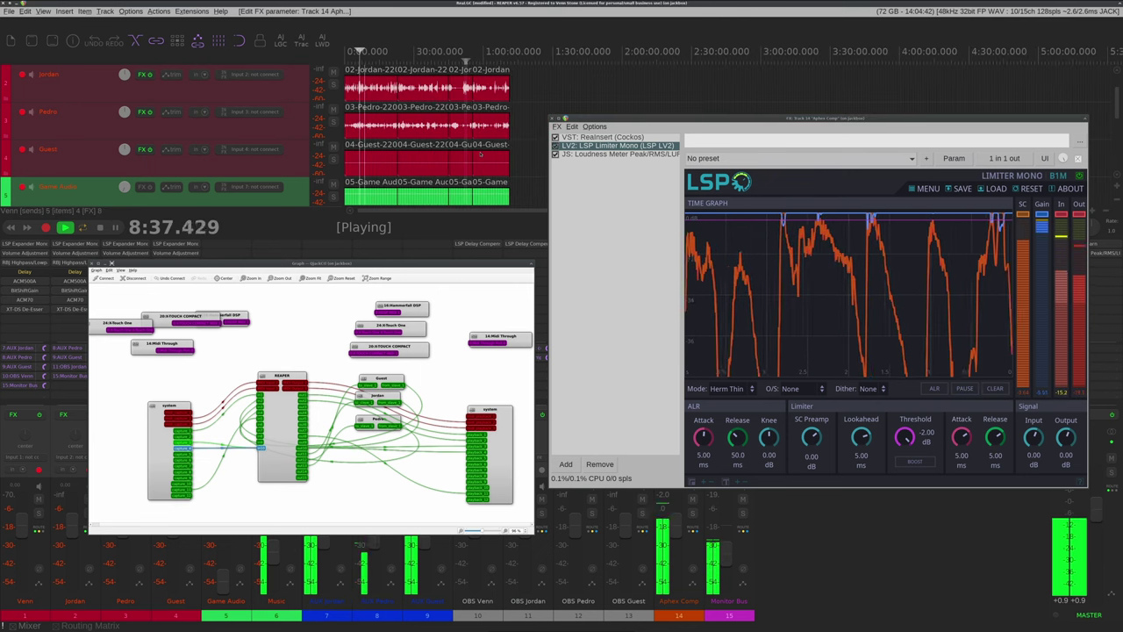
pyautogui.click(88, 625)
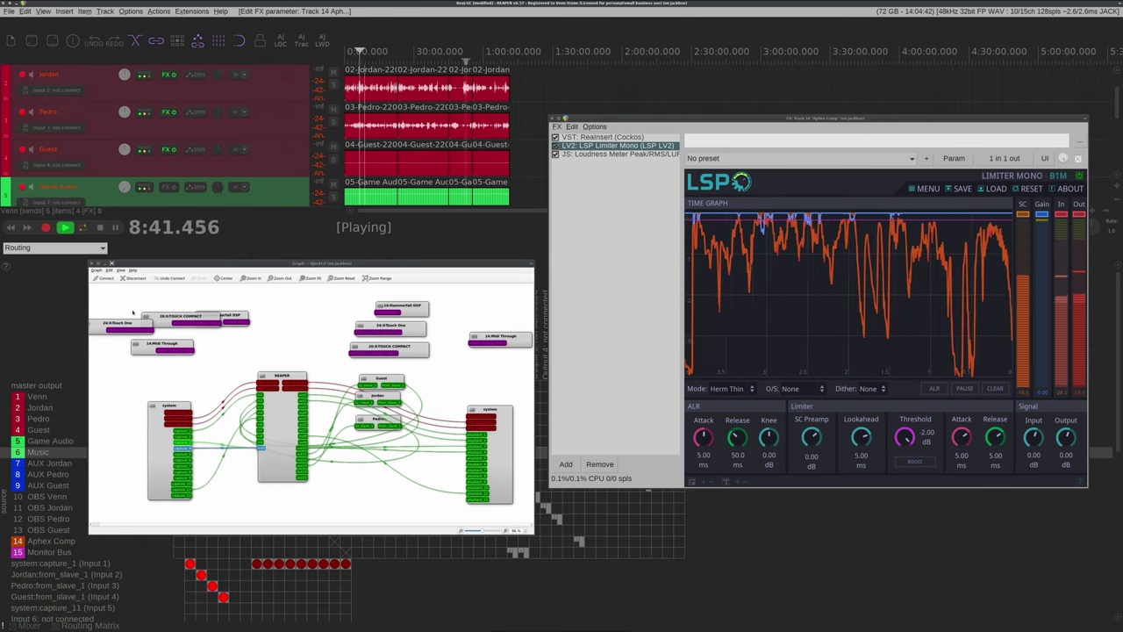
pyautogui.click(93, 263)
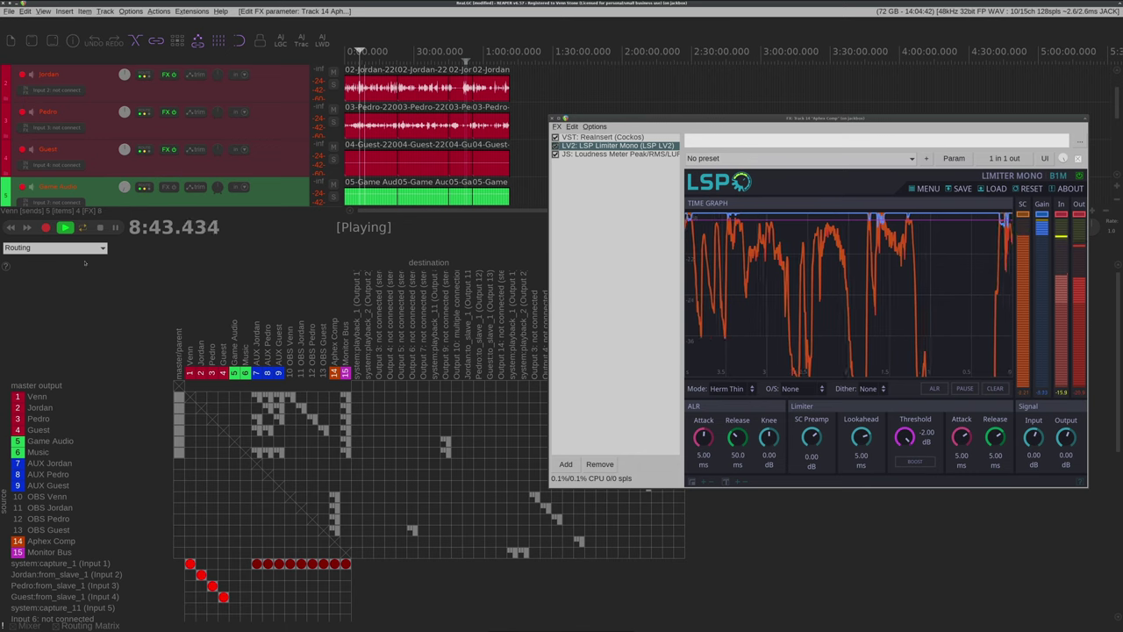
pyautogui.click(86, 249)
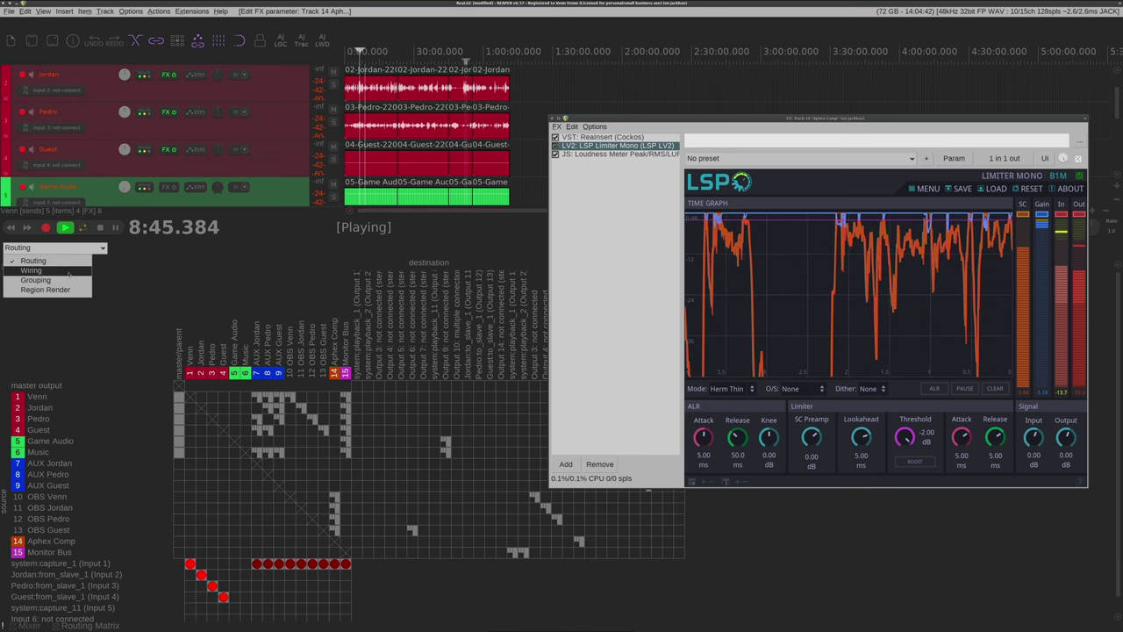
pyautogui.click(32, 270)
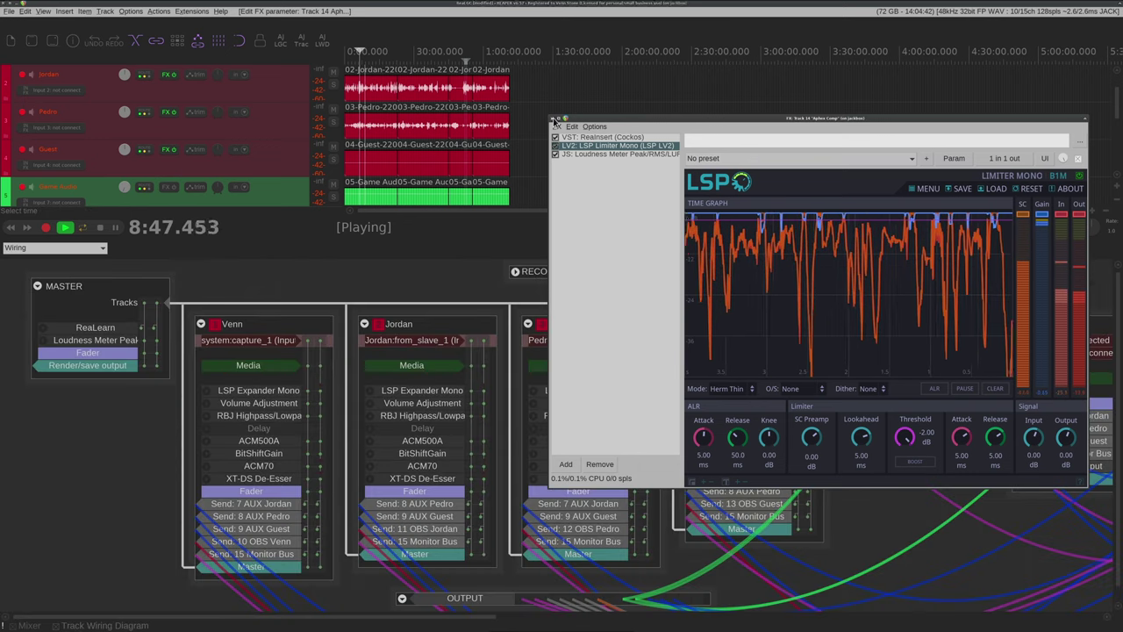
# Step: Dismiss the limiter's FX chain and scroll the wiring diagram right to OBS tracks and Aphex Comp
pyautogui.press('Escape')
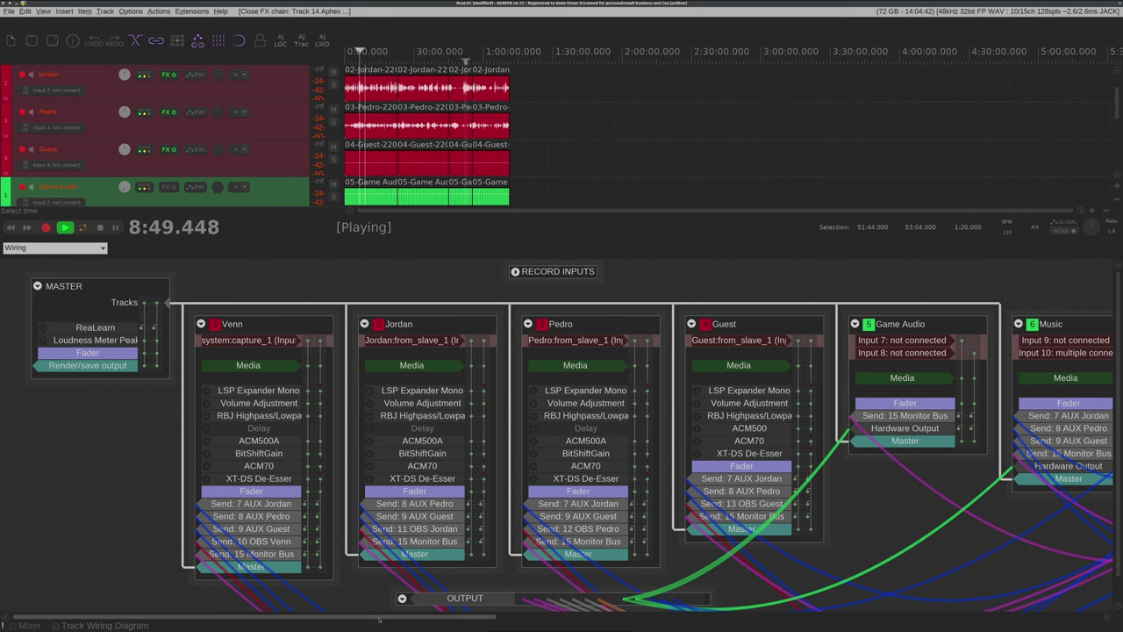
pyautogui.moveTo(379, 619); pyautogui.dragTo(537, 613)
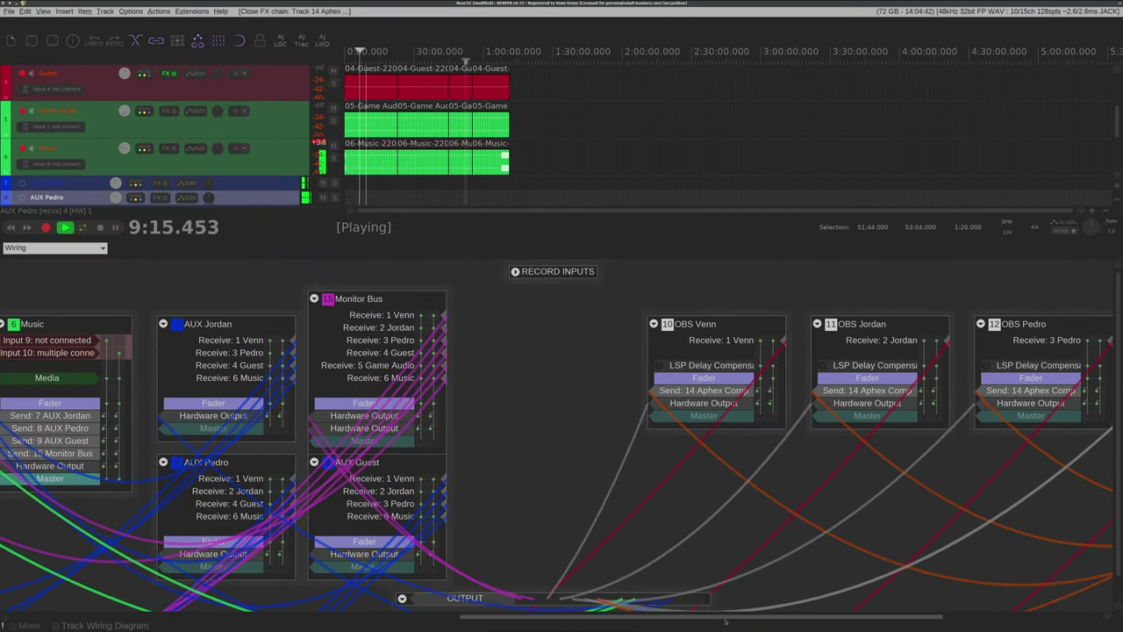
pyautogui.moveTo(726, 619); pyautogui.dragTo(887, 615)
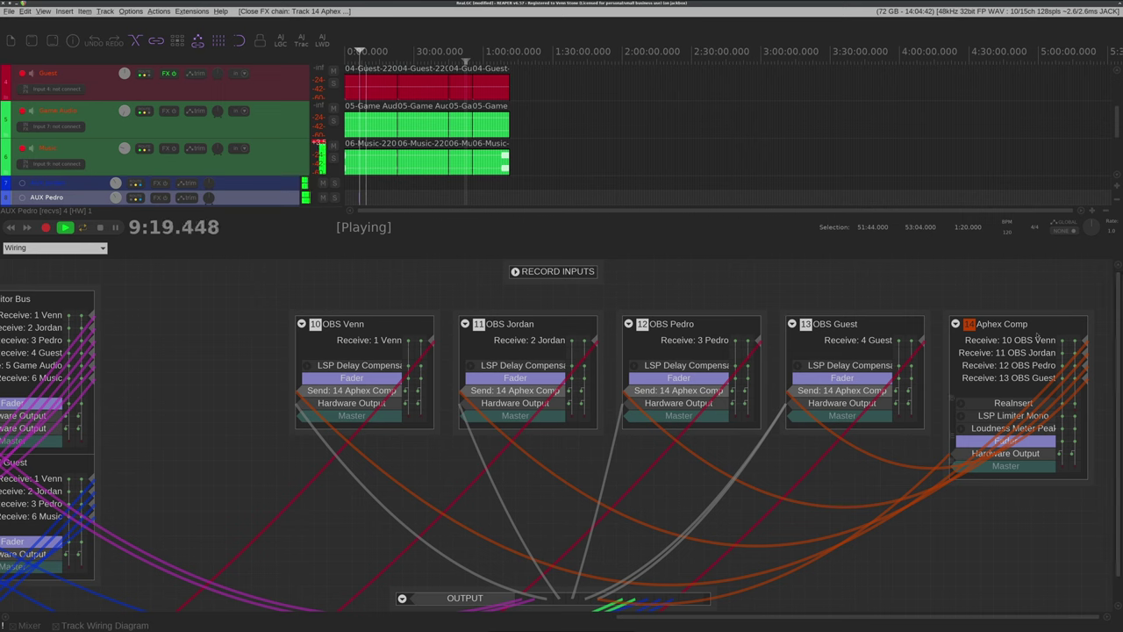